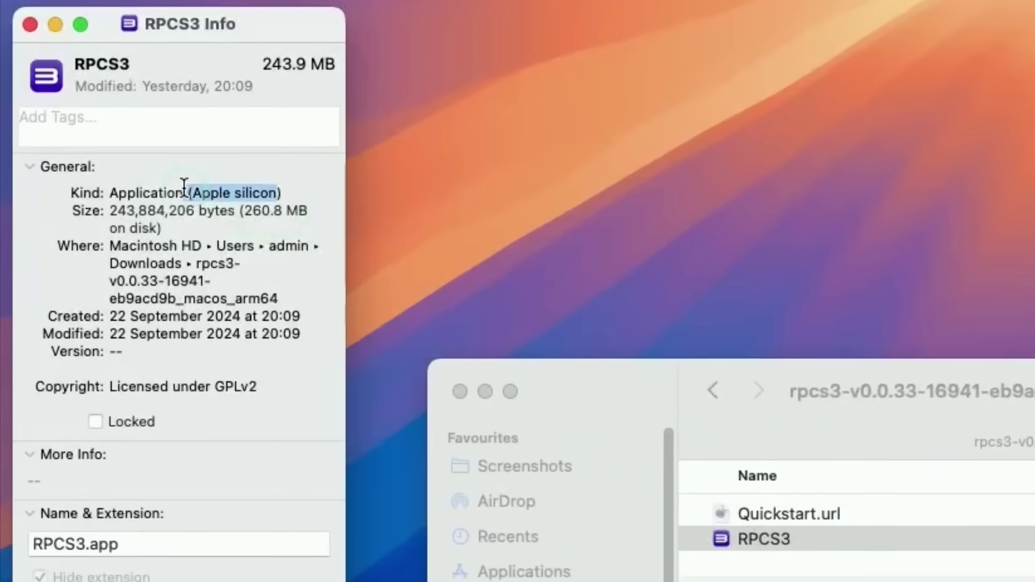
{"action": "left_click", "coordinate": [217, 196]}
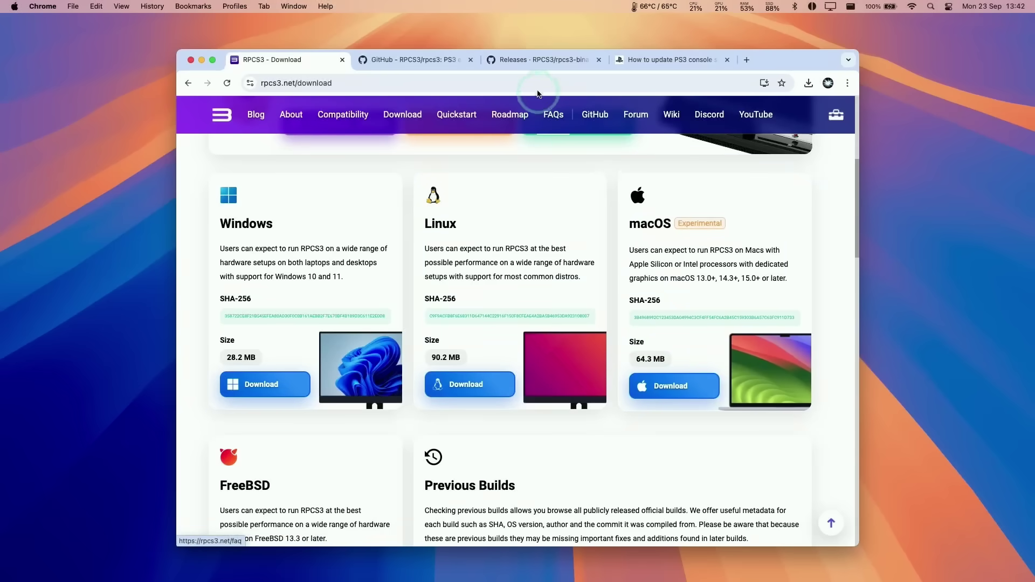
Download rpcs3-v0.0.33-16941-eb9acd9b_macos_arm64.7z from the GitHub releases page, return to the RPCS3 download page and minimise the browser.
{"action": "left_click", "coordinate": [542, 59]}
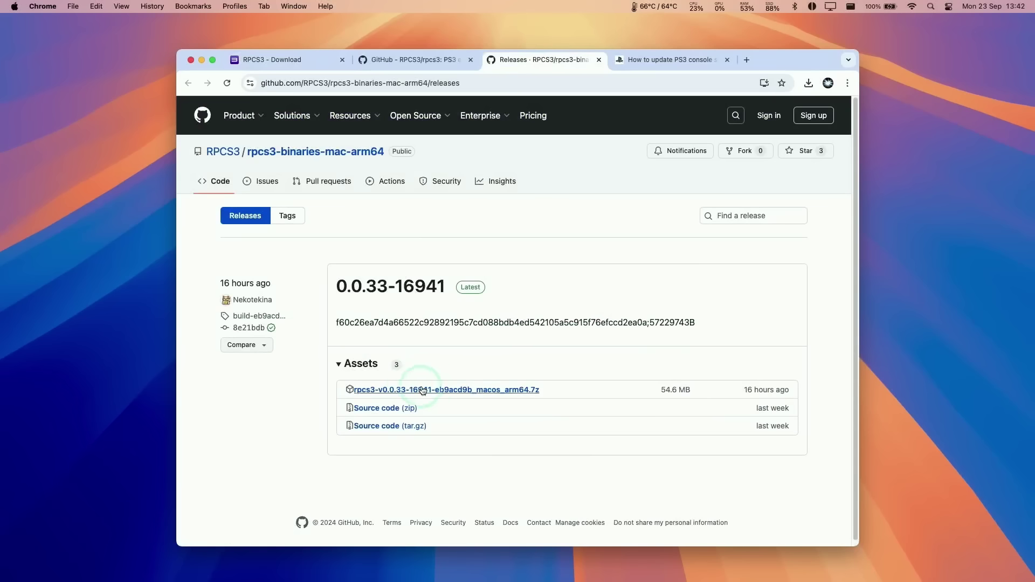
{"action": "left_click", "coordinate": [500, 390]}
{"action": "left_click", "coordinate": [383, 89]}
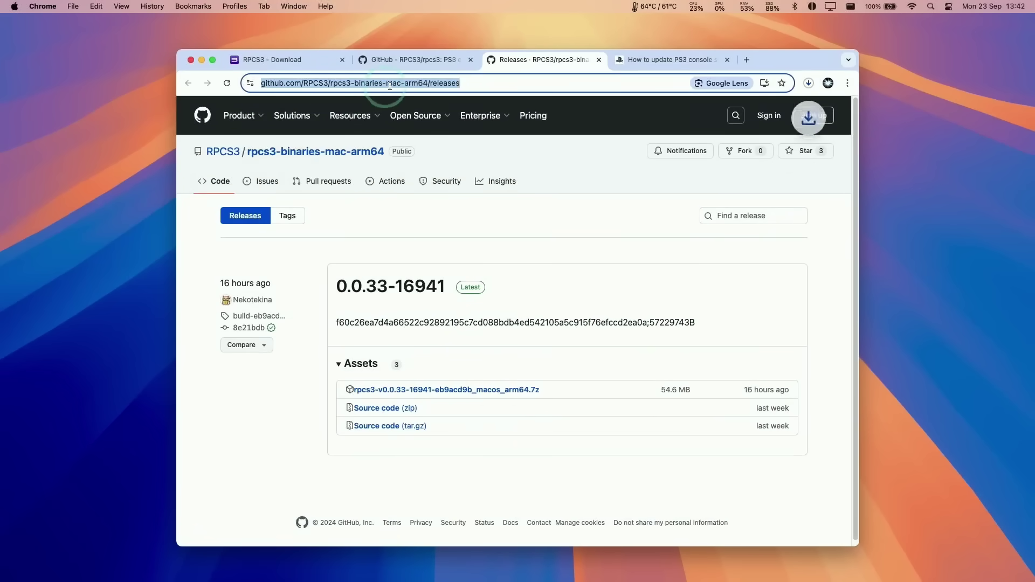
{"action": "left_click", "coordinate": [377, 282]}
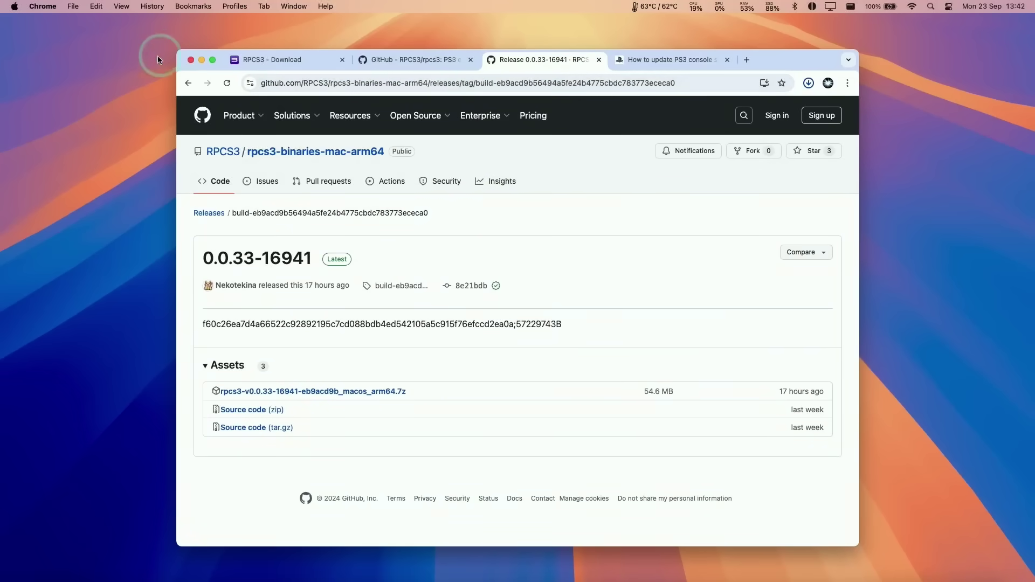
{"action": "left_click", "coordinate": [270, 60]}
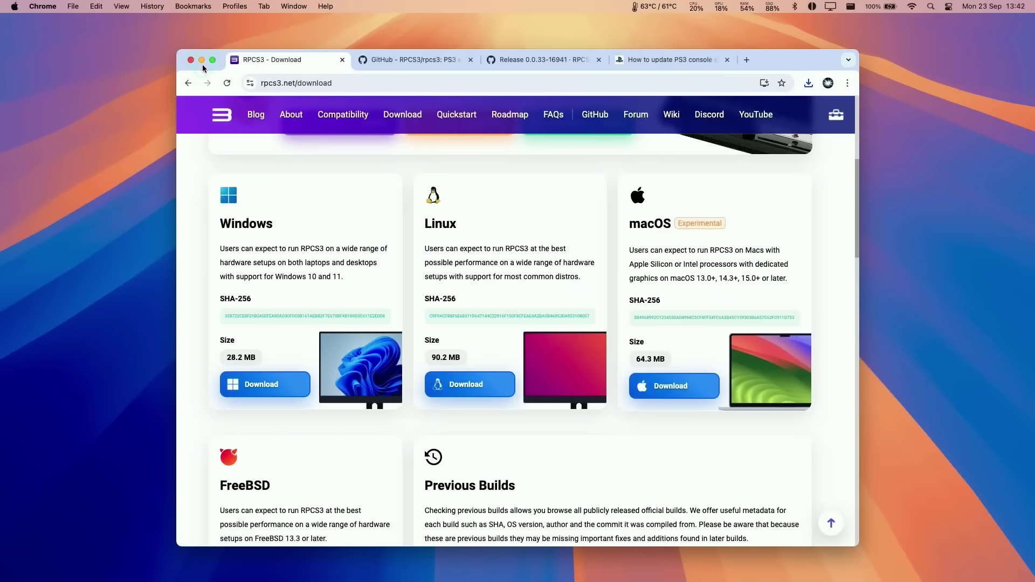
{"action": "left_click", "coordinate": [203, 62]}
Extract the rpcs3-v0.0.33-16941-eb9acd9b_macos_arm64.7z archive in Downloads and open the extracted folder.
{"action": "left_click", "coordinate": [245, 339]}
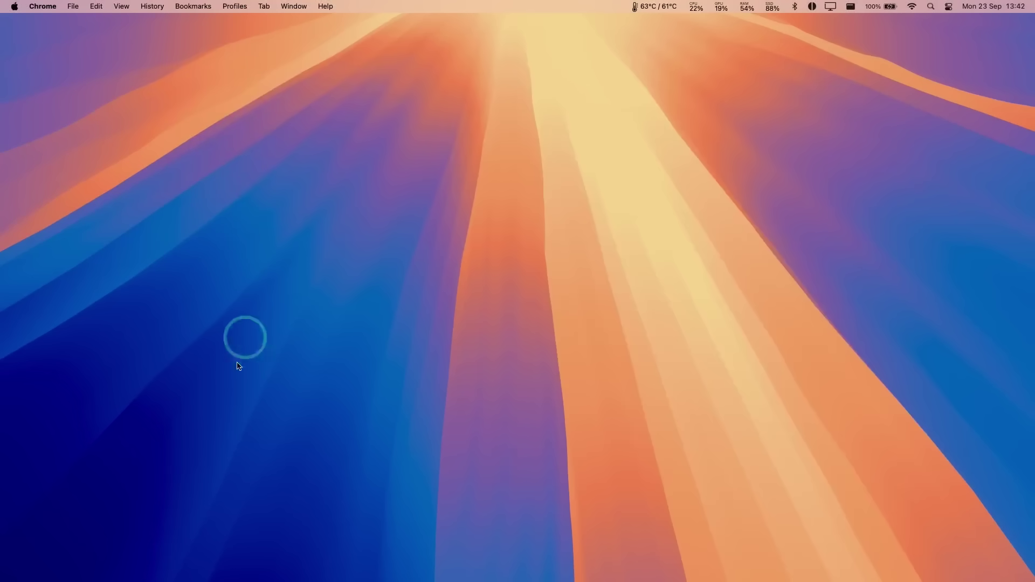
{"action": "left_click", "coordinate": [355, 241]}
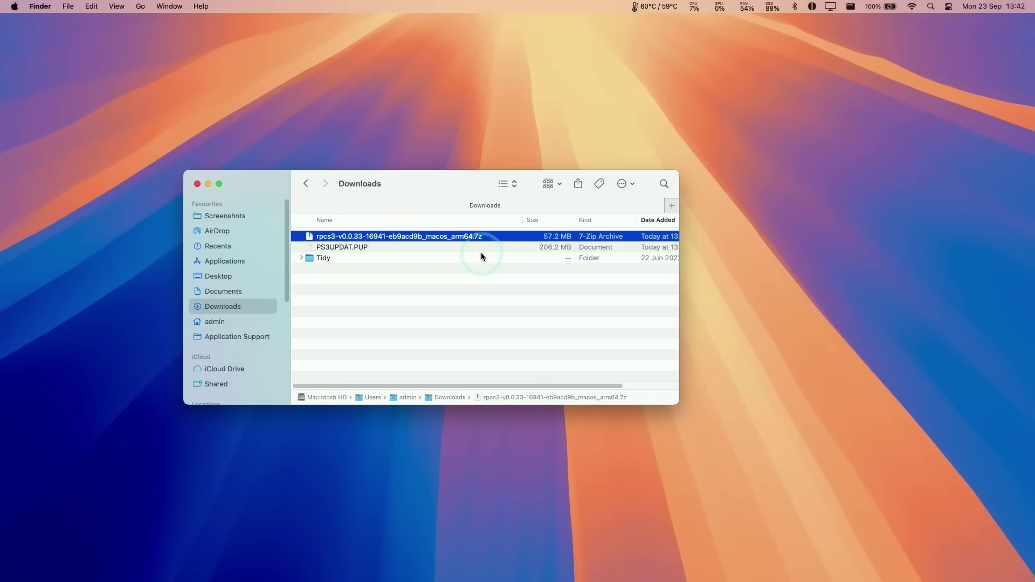
{"action": "key", "text": "cmd+o"}
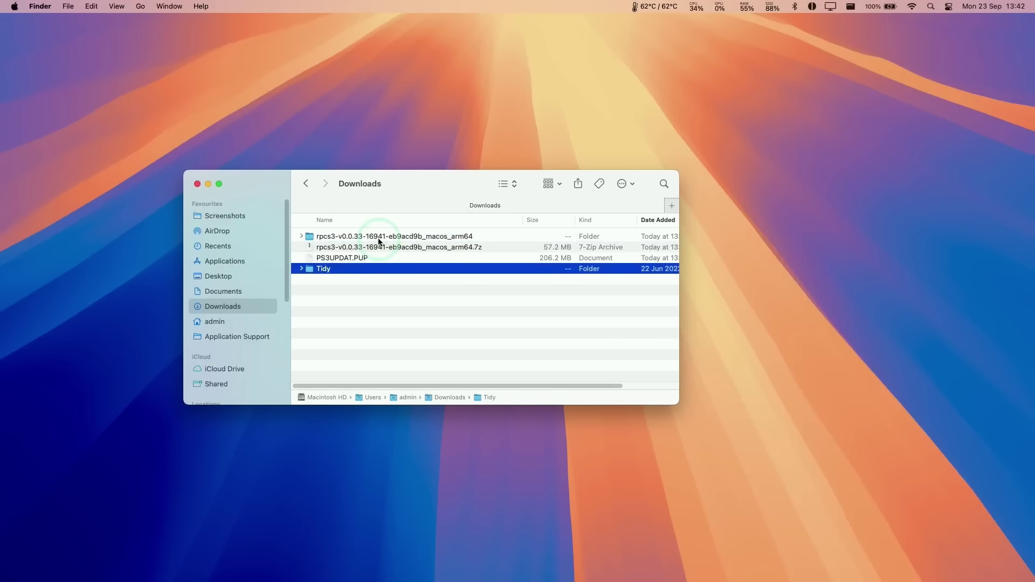
{"action": "double_click", "coordinate": [350, 237]}
Check the file information of the extracted RPCS3 application for its processor type, then close it.
{"action": "left_click", "coordinate": [341, 246]}
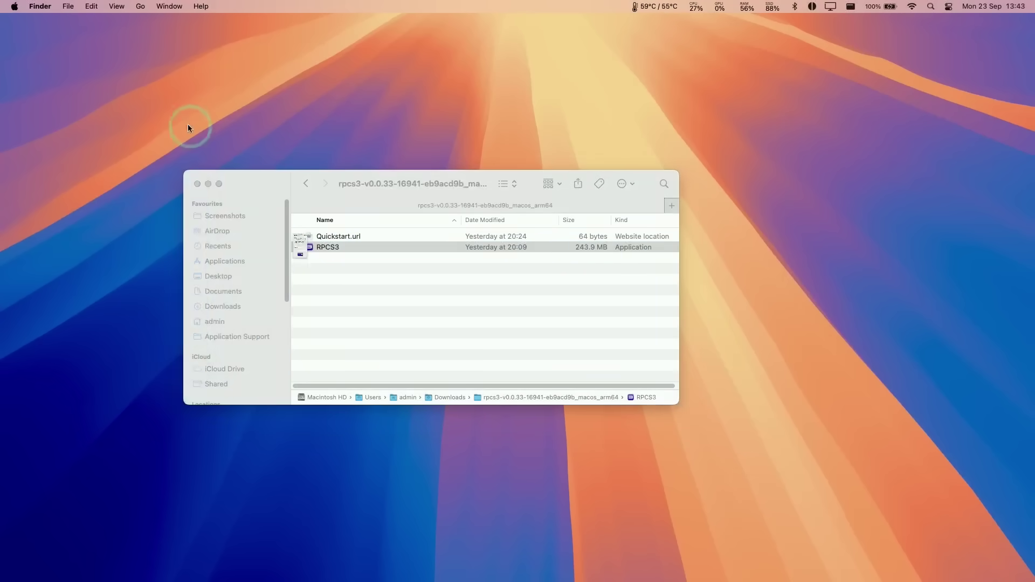
{"action": "key", "text": "super+i"}
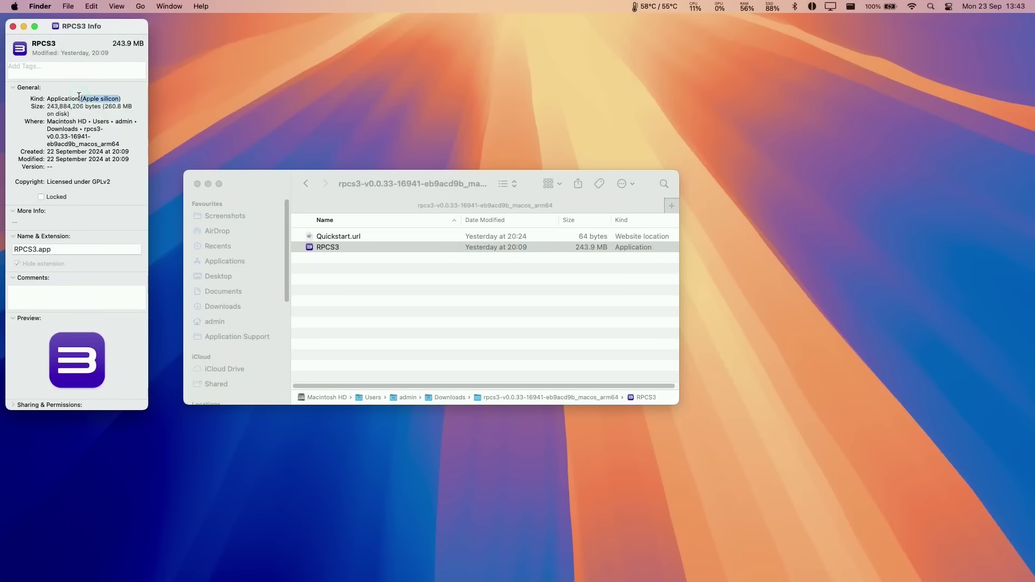
{"action": "left_click", "coordinate": [13, 27]}
Move RPCS3 into the Applications folder, open that folder and display its contents as icons.
{"action": "left_click_drag", "start_coordinate": [353, 250], "coordinate": [233, 260]}
{"action": "left_click", "coordinate": [233, 260]}
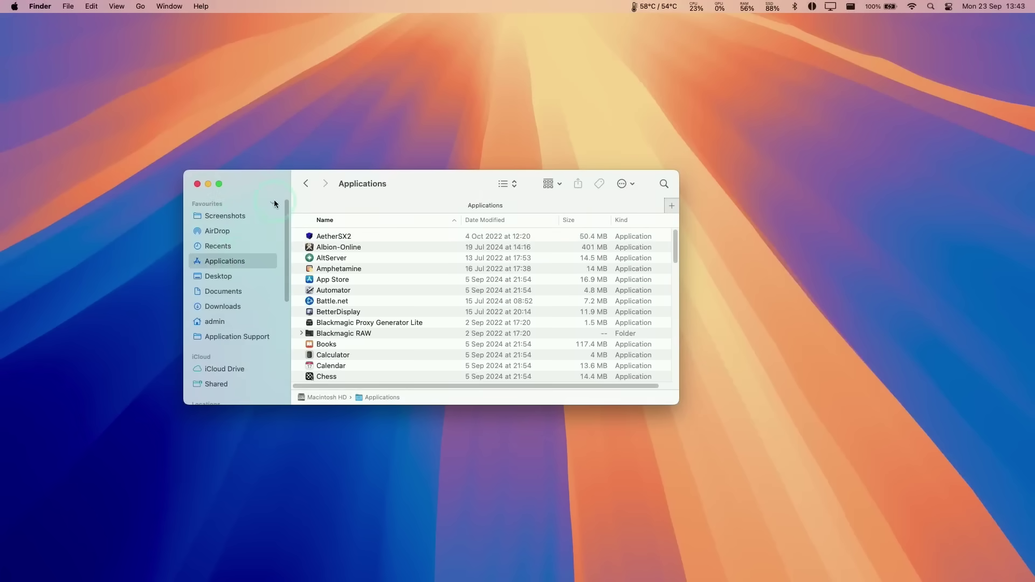
{"action": "key", "text": "super+1"}
{"action": "scroll", "coordinate": [455, 362], "scroll_direction": "down", "scroll_amount": 5}
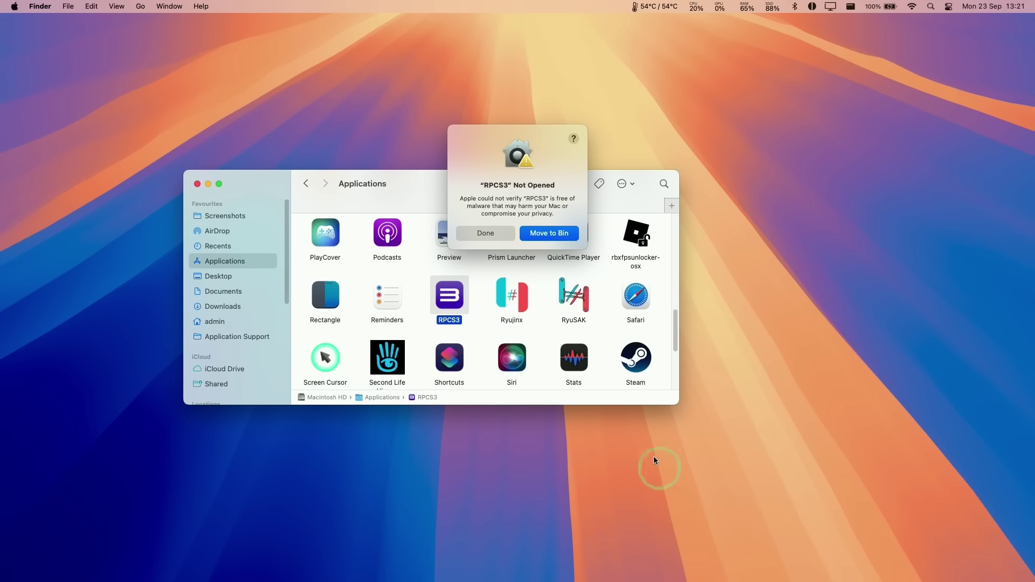
Try to open RPCS3 from the Applications folder and dismiss the security warning without binning the app.
{"action": "left_click", "coordinate": [494, 240]}
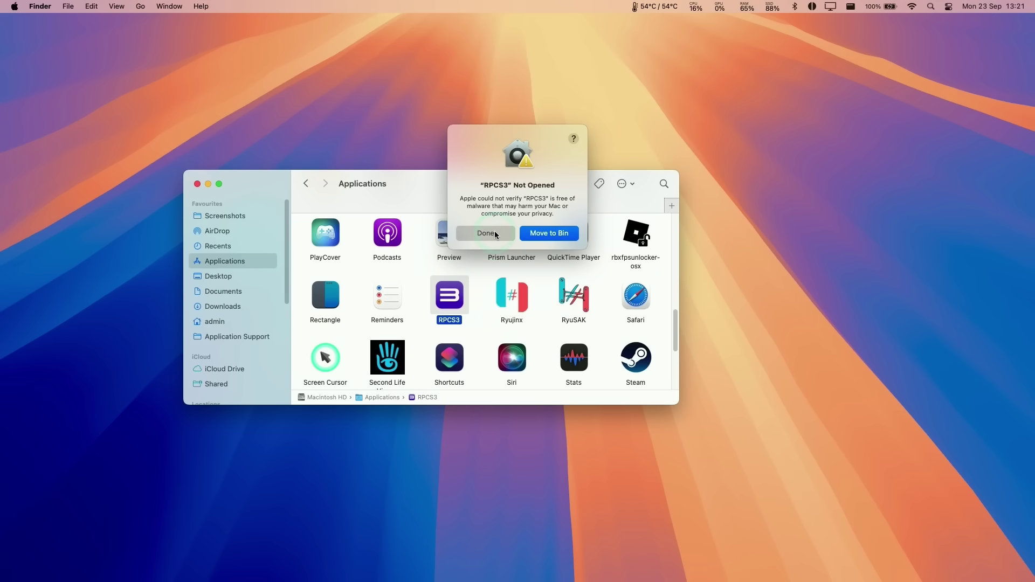
{"action": "right_click", "coordinate": [450, 291]}
{"action": "left_click", "coordinate": [483, 296]}
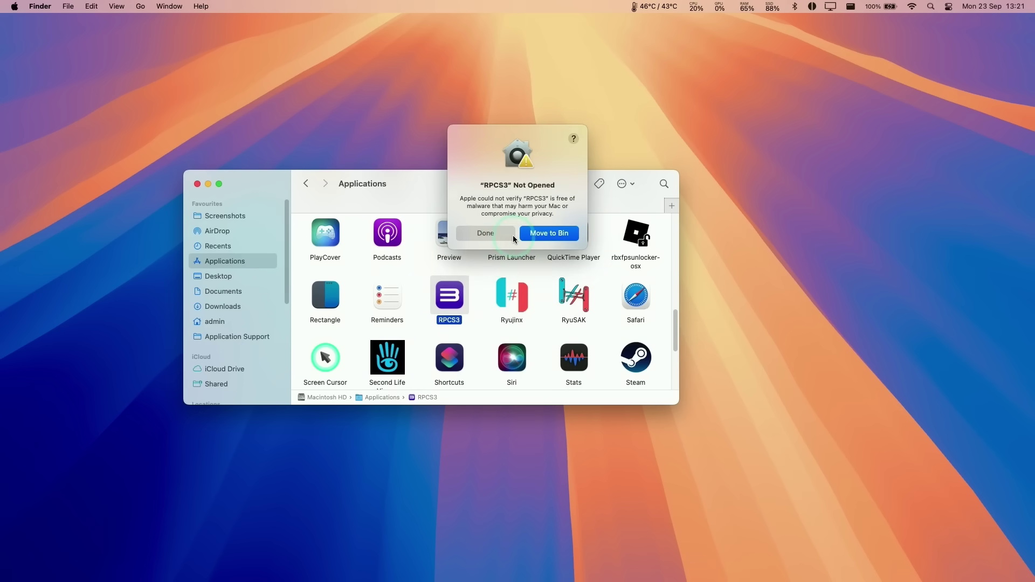
{"action": "left_click", "coordinate": [501, 237]}
Open the Privacy & Security page in System Settings.
{"action": "left_click", "coordinate": [11, 6]}
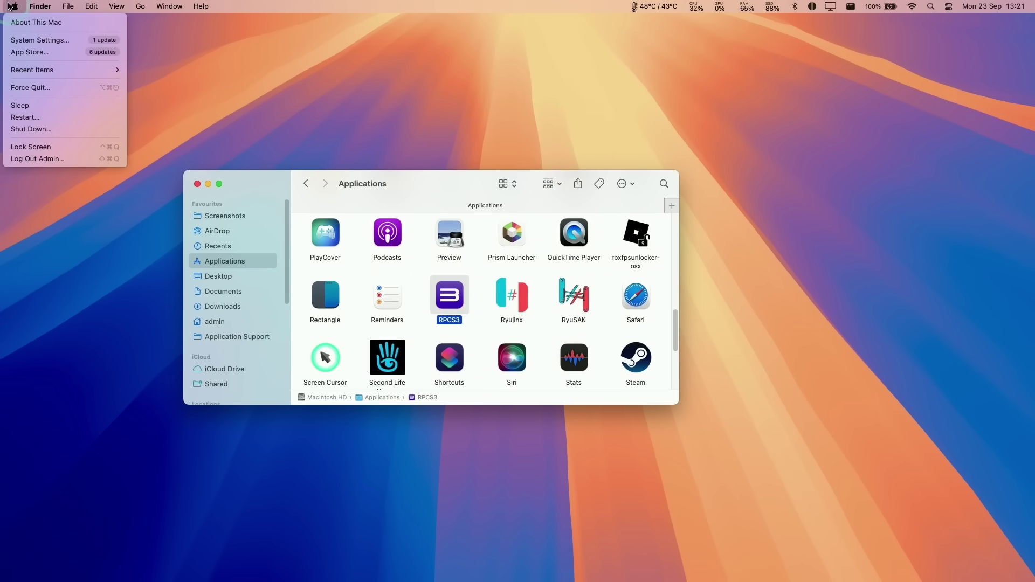
{"action": "left_click", "coordinate": [30, 40]}
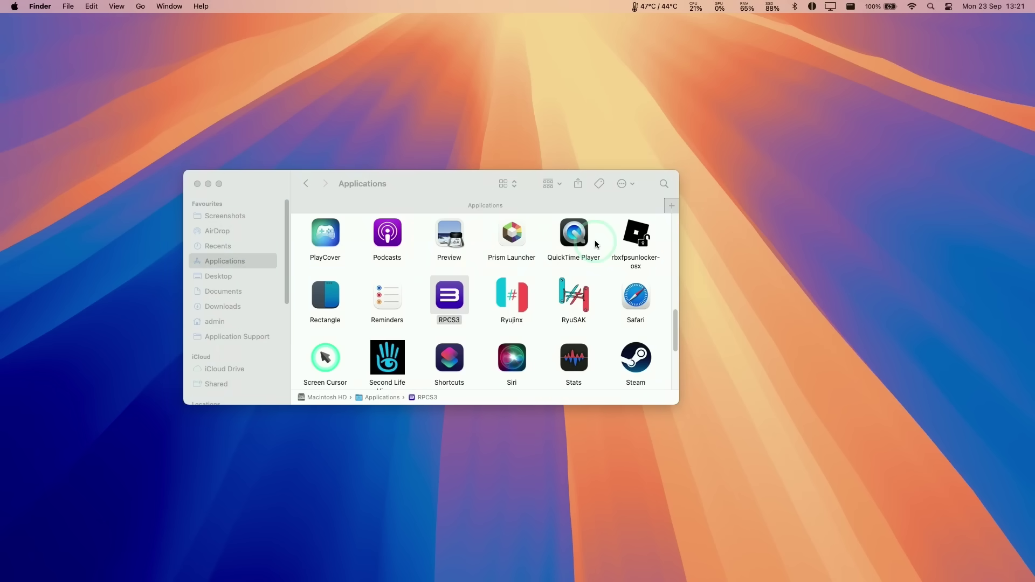
{"action": "scroll", "coordinate": [367, 394], "scroll_direction": "down", "scroll_amount": 5}
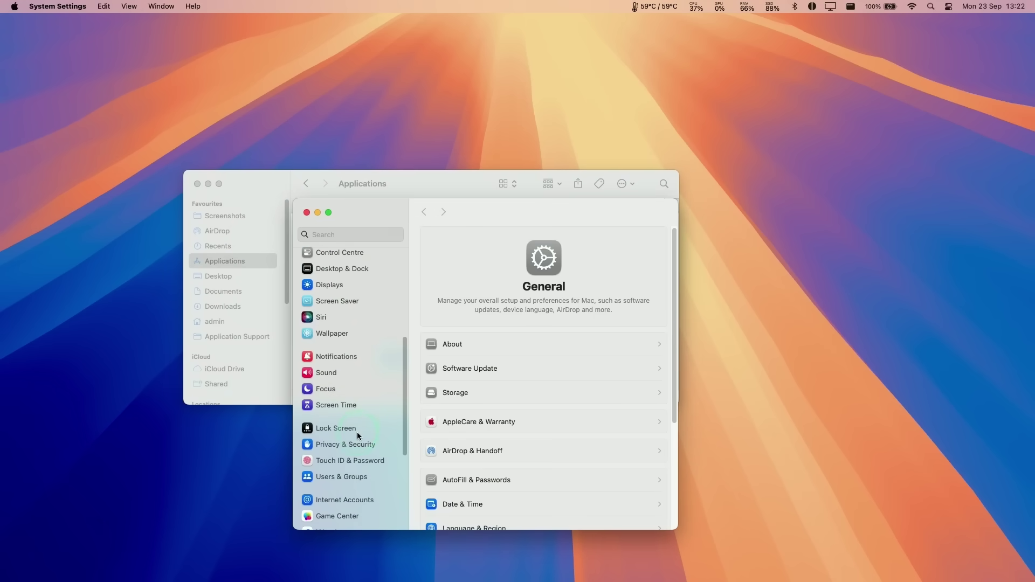
{"action": "left_click", "coordinate": [348, 444]}
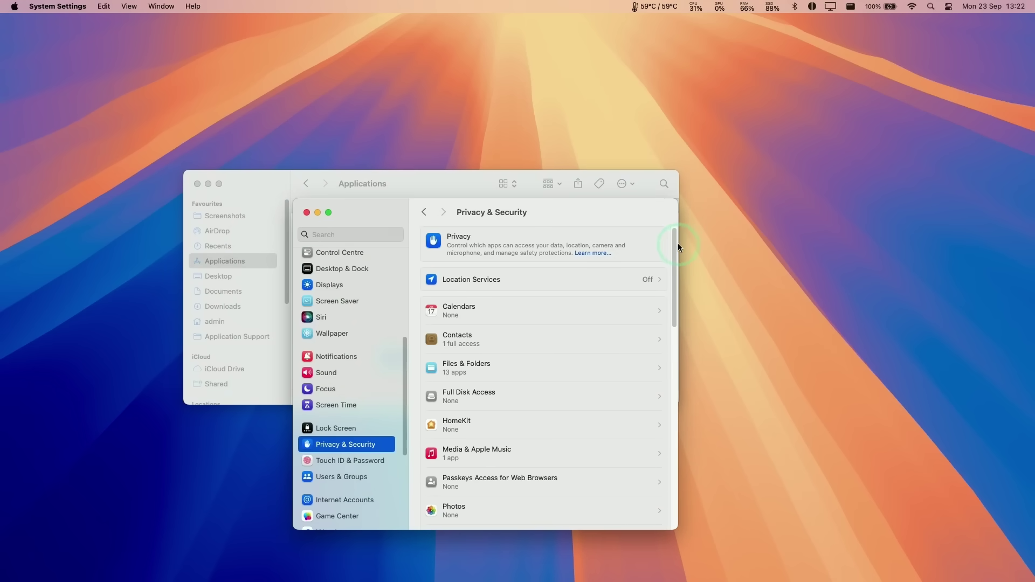
Allow the blocked RPCS3 app to open anyway, authorise it with the administrator password and close the Applications window.
{"action": "left_click", "coordinate": [672, 363]}
{"action": "left_click_drag", "start_coordinate": [672, 363], "coordinate": [676, 461]}
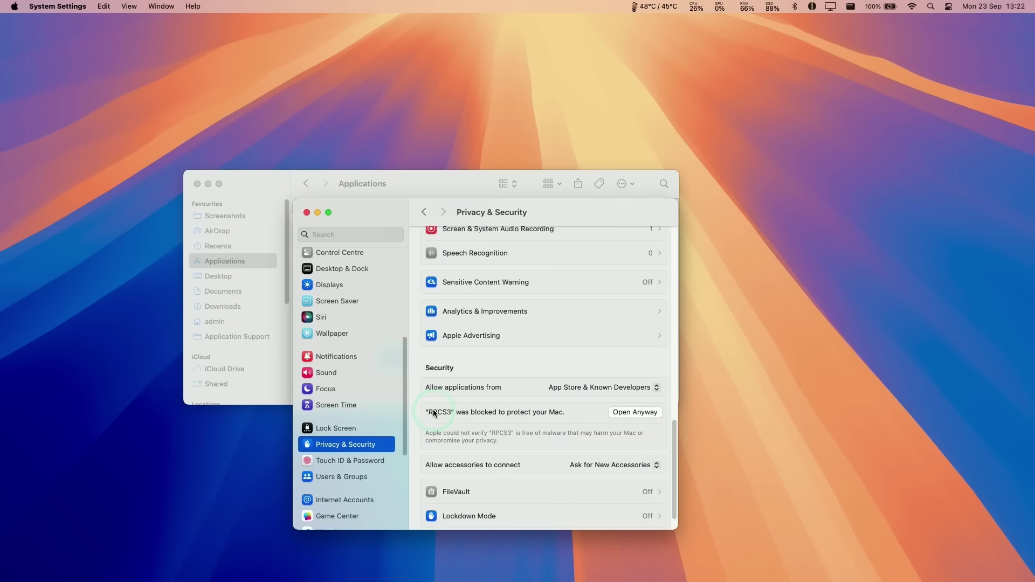
{"action": "left_click", "coordinate": [634, 413]}
{"action": "left_click", "coordinate": [519, 254]}
{"action": "left_click", "coordinate": [532, 261]}
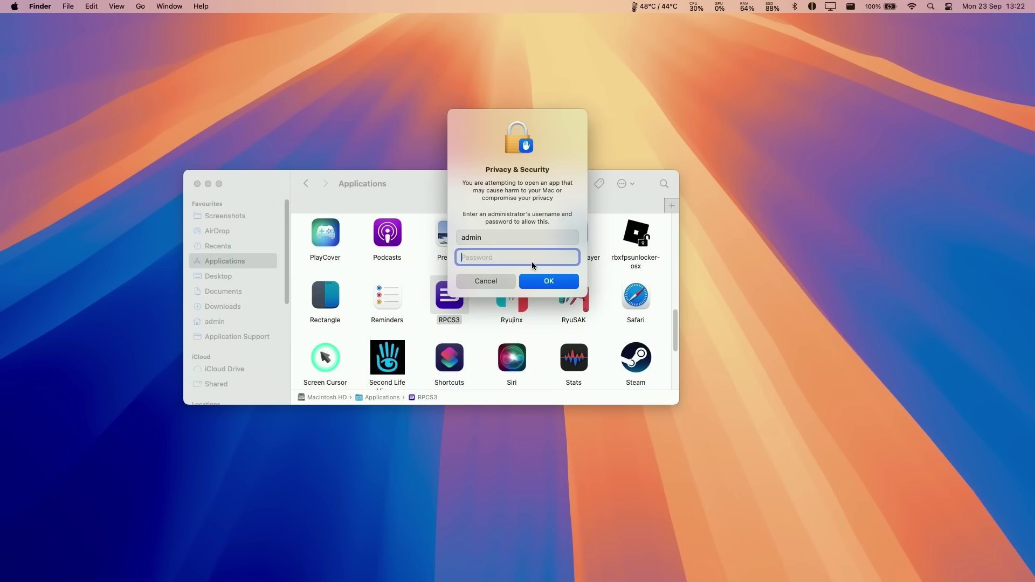
{"action": "type", "text": "••••••"}
{"action": "key", "text": "Return"}
{"action": "key", "text": "super+w"}
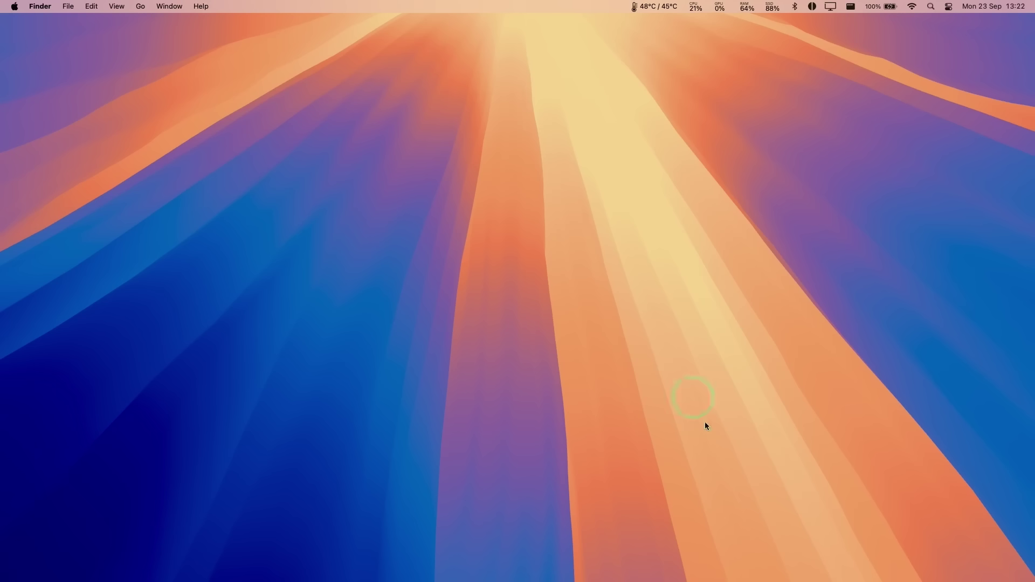
Launch RPCS3, confirm that the Quickstart guide has been read and continue past the welcome dialog.
{"action": "mouse_move", "coordinate": [765, 580]}
{"action": "left_click", "coordinate": [868, 572]}
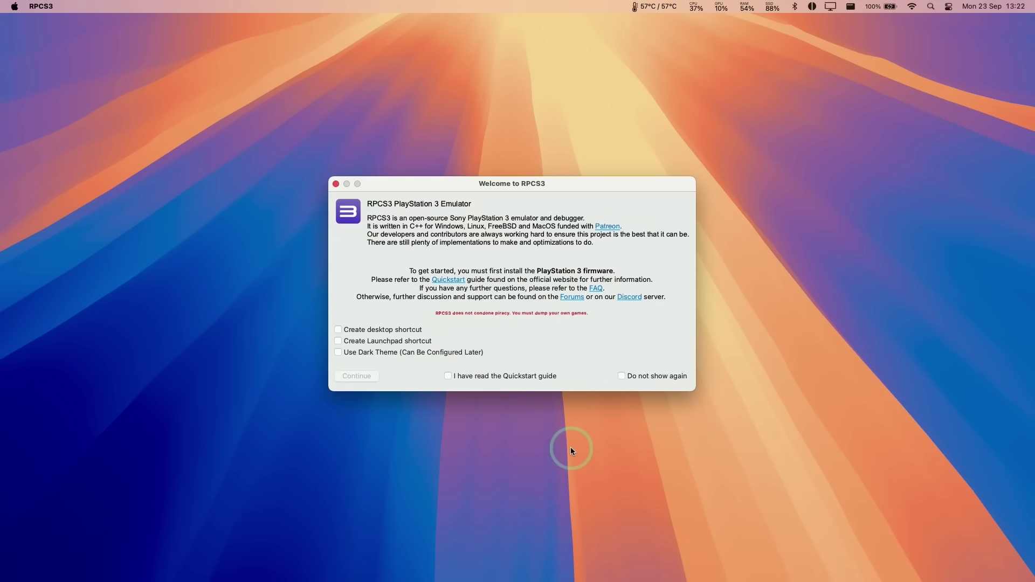
{"action": "left_click", "coordinate": [466, 377]}
{"action": "left_click", "coordinate": [361, 377]}
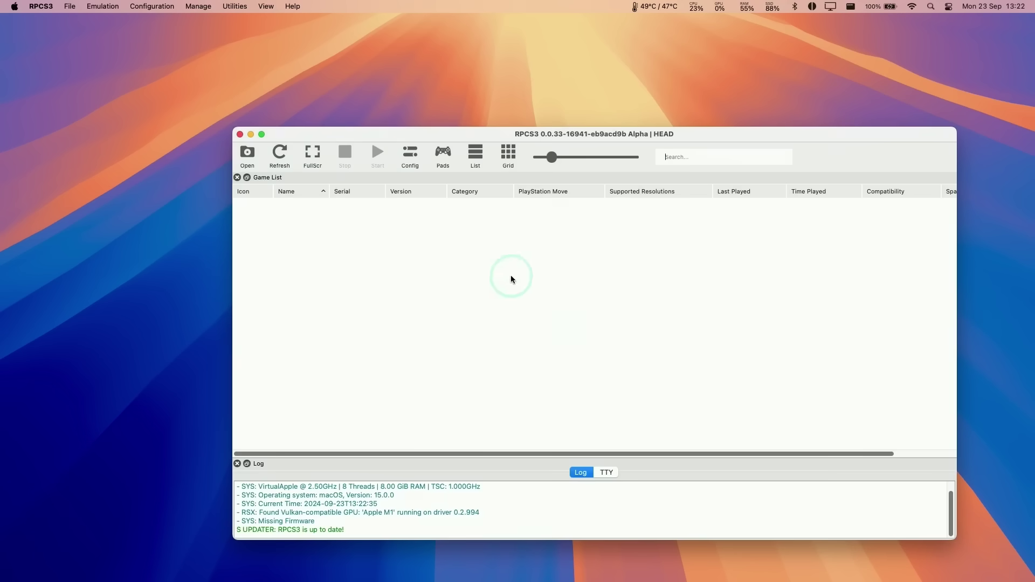
Reposition the RPCS3 window and open the file chooser for installing the PS3 firmware.
{"action": "left_click", "coordinate": [446, 123]}
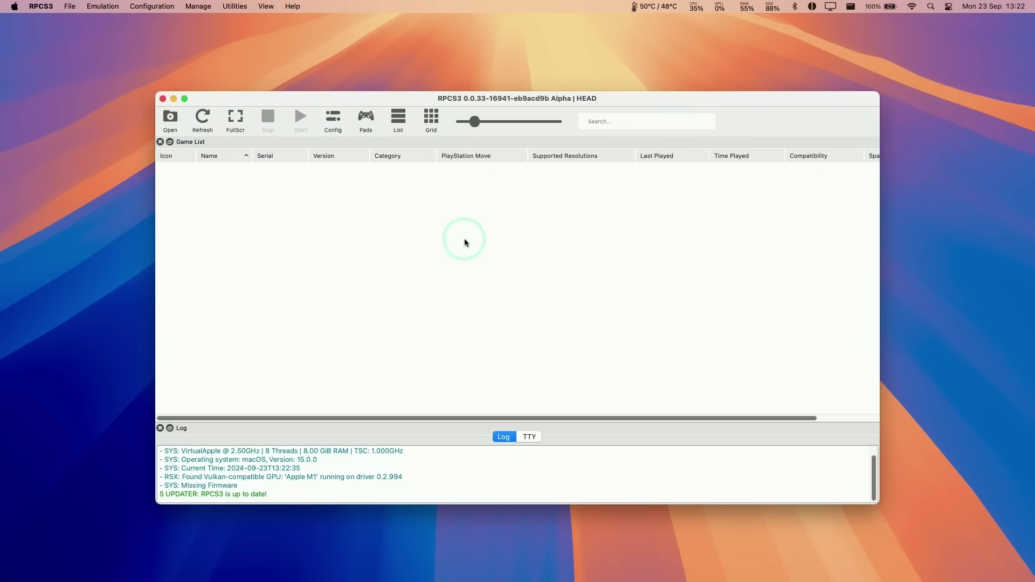
{"action": "left_click", "coordinate": [69, 7]}
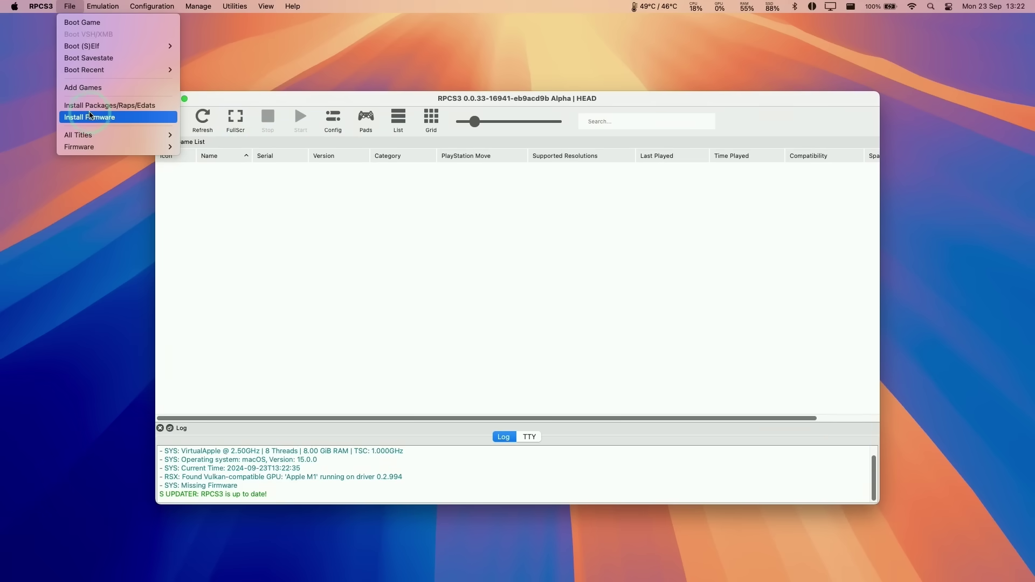
{"action": "left_click", "coordinate": [175, 146]}
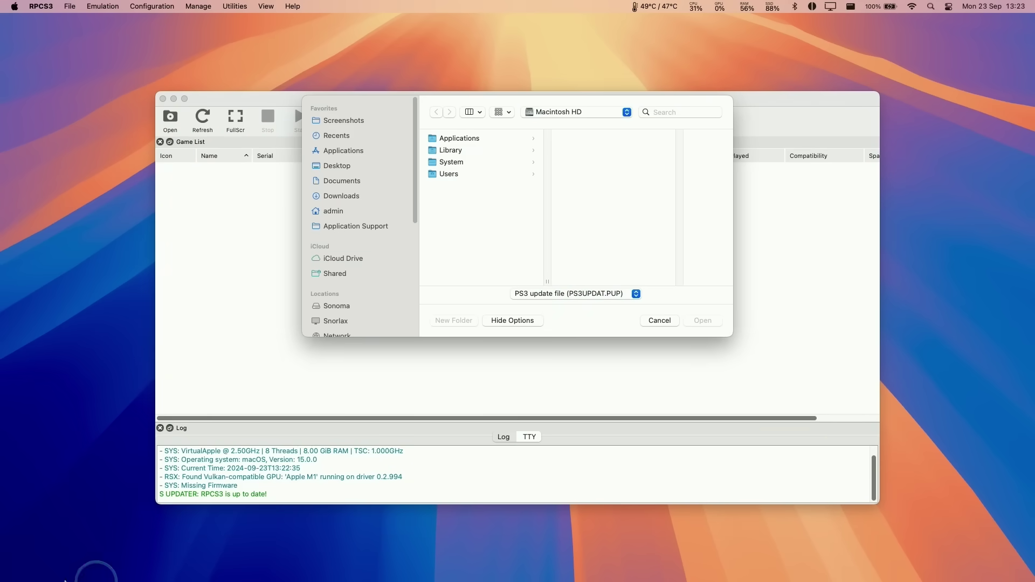
Switch to Chrome and expand the instructions for reinstalling using a computer on the PS3 system software update page.
{"action": "left_click", "coordinate": [531, 560]}
{"action": "left_click", "coordinate": [322, 82]}
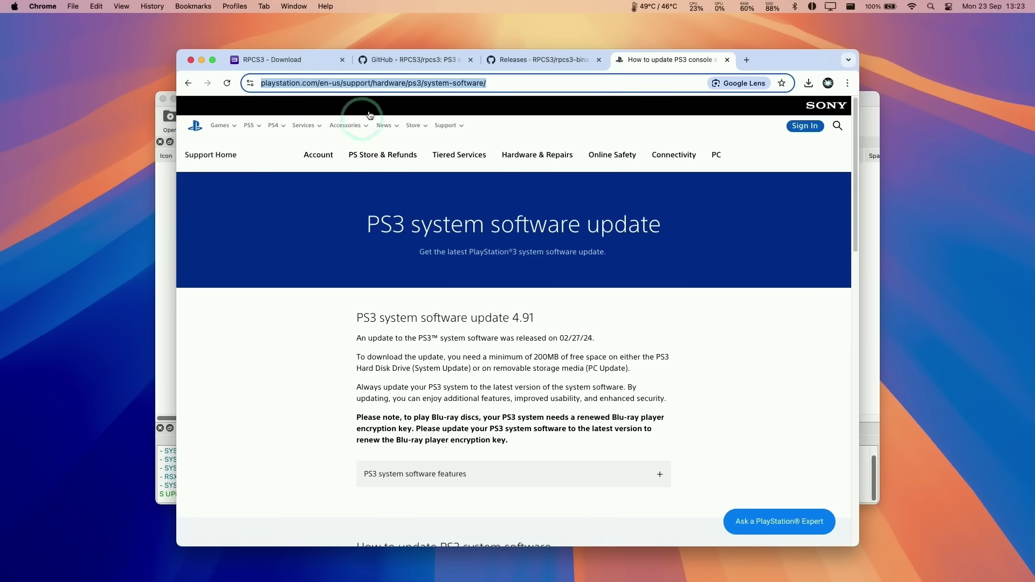
{"action": "left_click", "coordinate": [728, 272]}
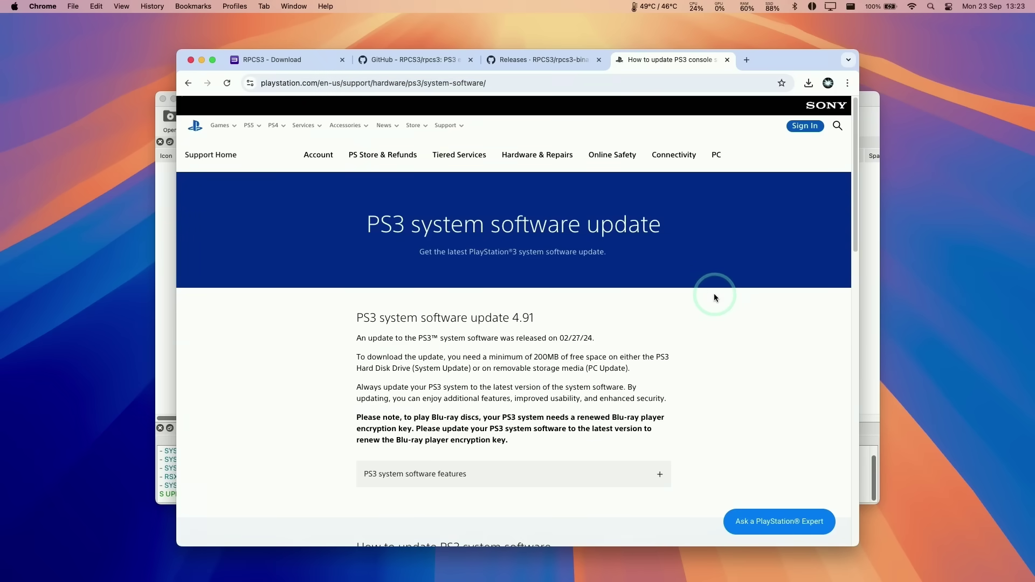
{"action": "scroll", "coordinate": [715, 297], "scroll_direction": "down", "scroll_amount": 1}
{"action": "left_click_drag", "start_coordinate": [856, 177], "coordinate": [854, 353]}
{"action": "left_click_drag", "start_coordinate": [372, 198], "coordinate": [451, 222]}
{"action": "left_click", "coordinate": [451, 223]}
{"action": "left_click", "coordinate": [466, 266]}
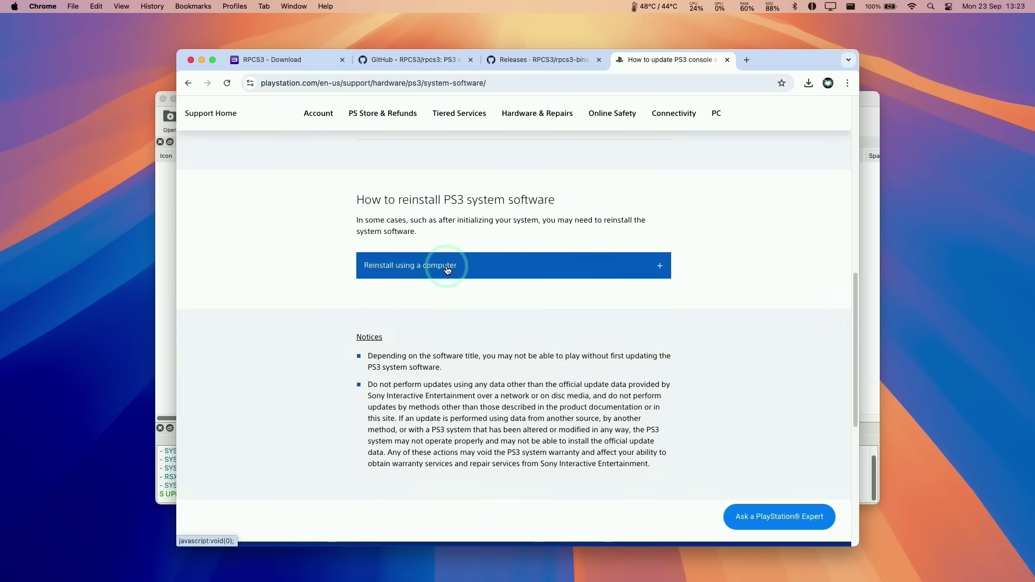
Save the linked PS3 update file from the PlayStation support page as PS3UPDAT in the Downloads folder.
{"action": "left_click", "coordinate": [392, 332]}
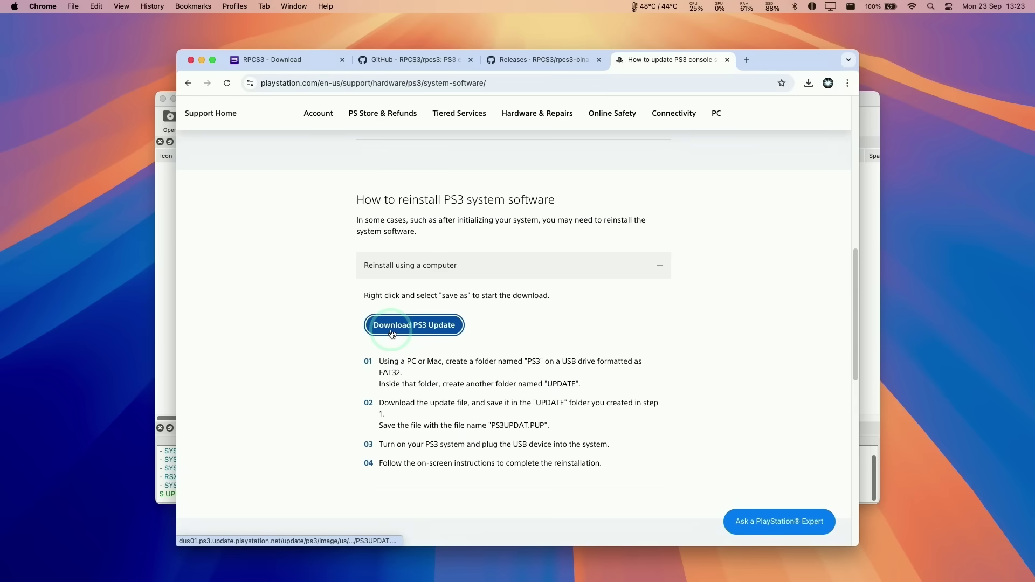
{"action": "triple_click", "coordinate": [399, 329]}
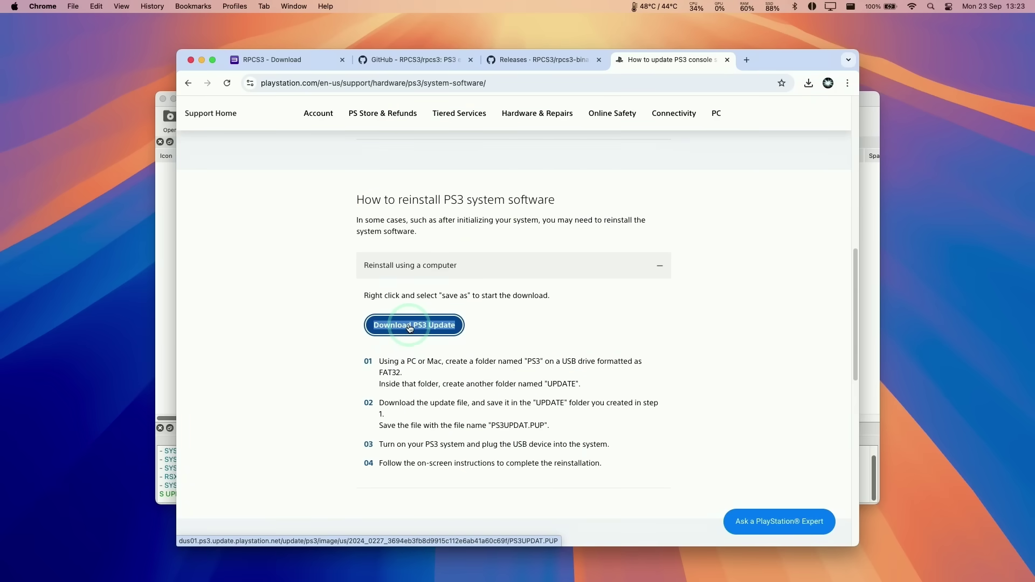
{"action": "right_click", "coordinate": [410, 324]}
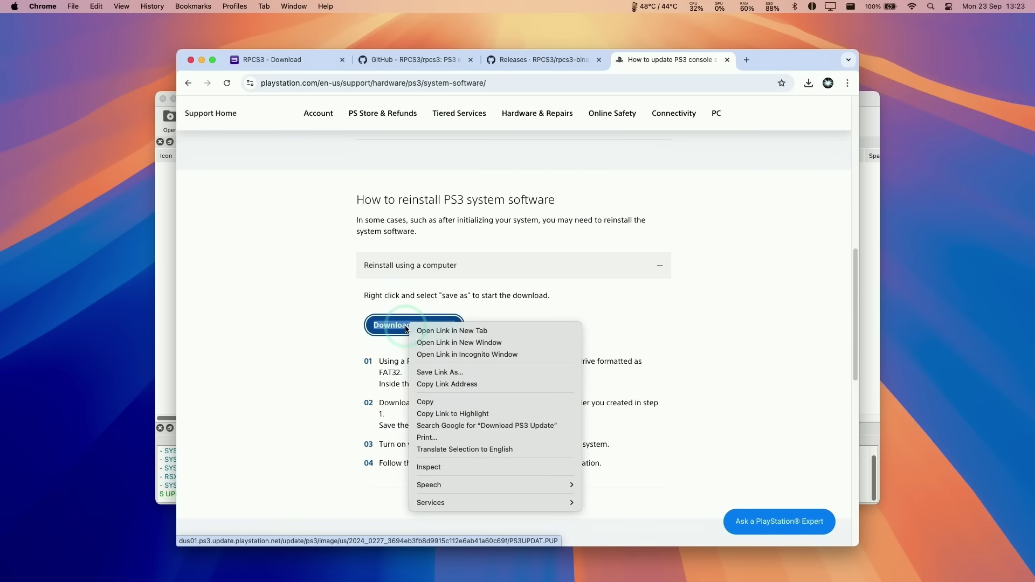
{"action": "left_click", "coordinate": [441, 372]}
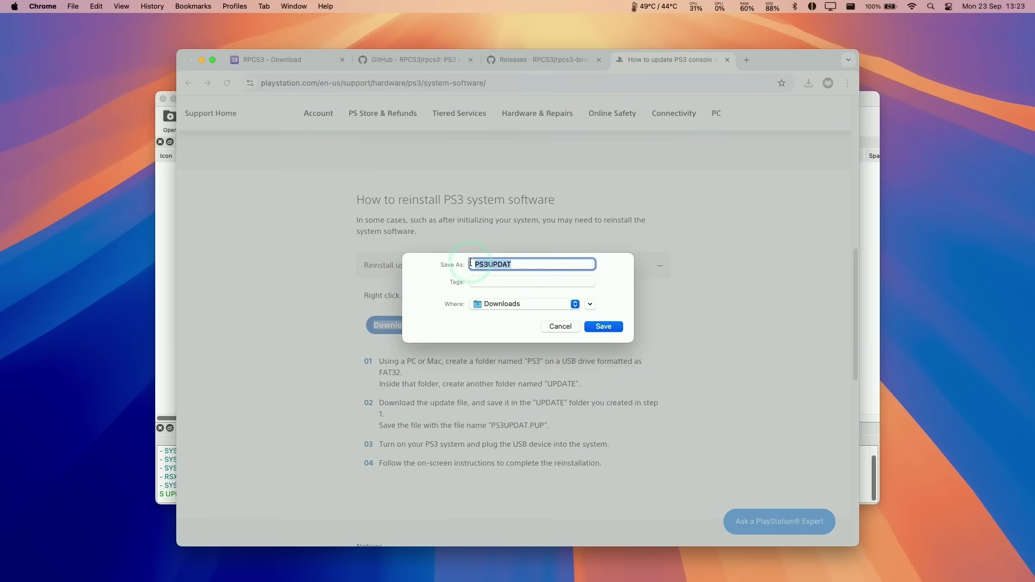
{"action": "left_click", "coordinate": [504, 269]}
{"action": "left_click", "coordinate": [589, 326]}
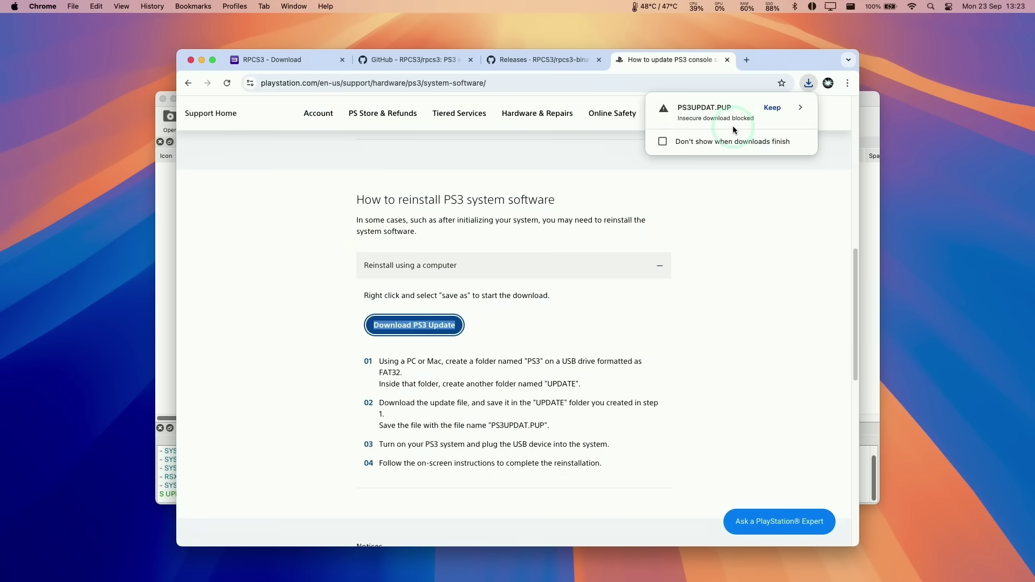
Keep the blocked PS3UPDAT.PUP download despite the insecure-download warning.
{"action": "left_click", "coordinate": [663, 110]}
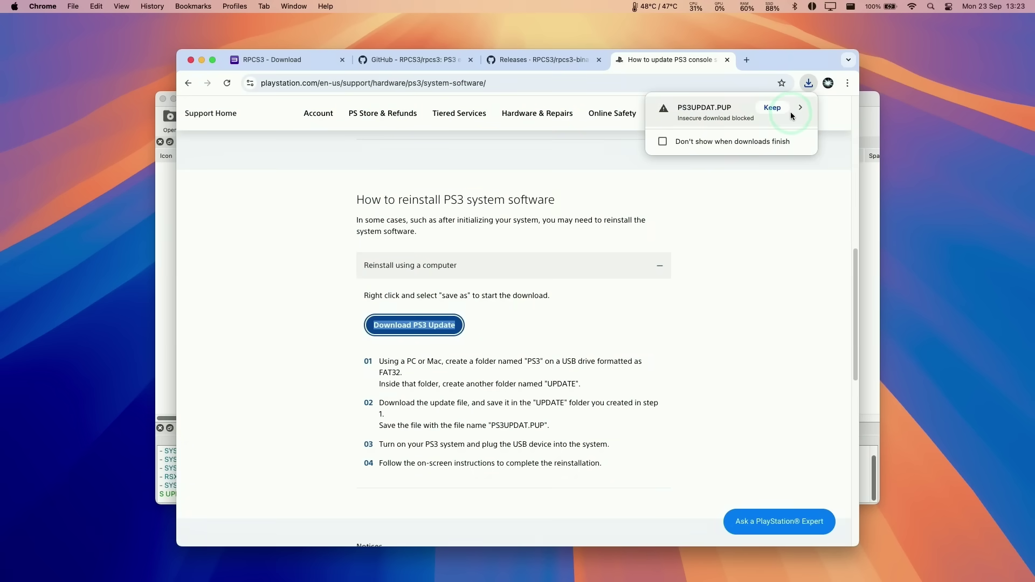
{"action": "left_click", "coordinate": [691, 122]}
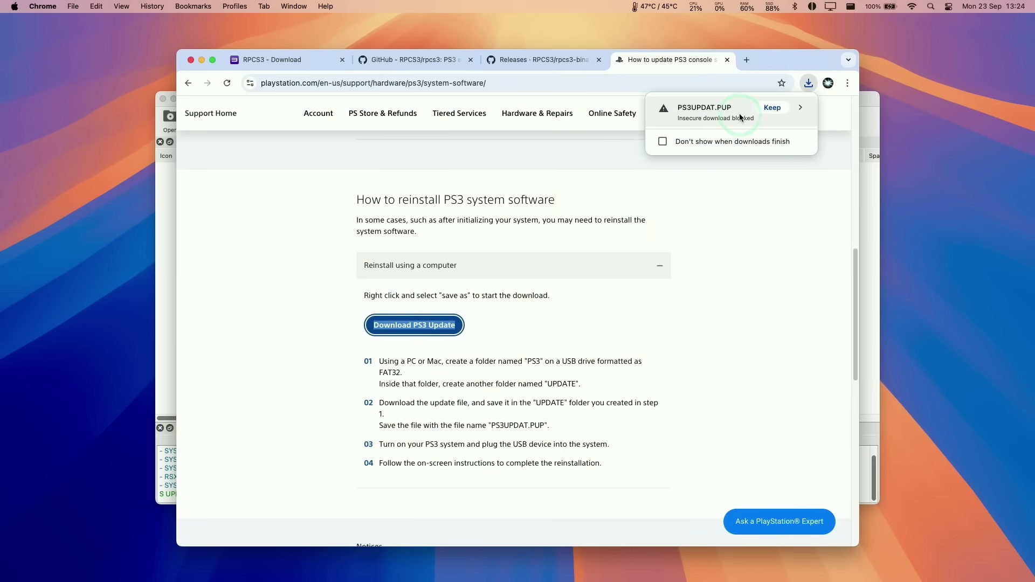
{"action": "left_click", "coordinate": [771, 108]}
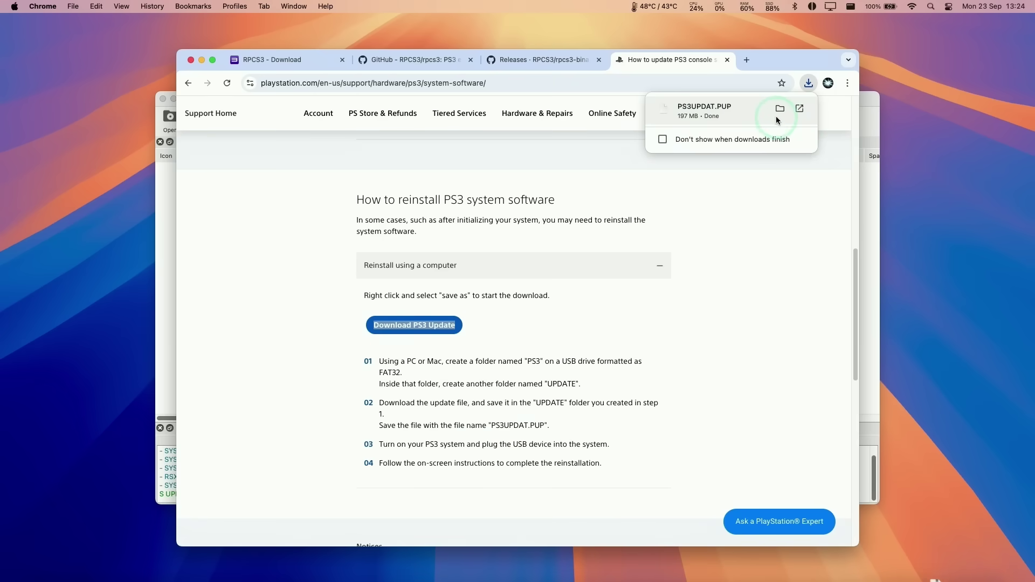
Minimise Chrome, install PS3UPDAT.PUP from the Downloads folder as the RPCS3 firmware and dismiss the completion message.
{"action": "left_click", "coordinate": [200, 66]}
{"action": "left_click", "coordinate": [201, 61]}
{"action": "left_click", "coordinate": [397, 212]}
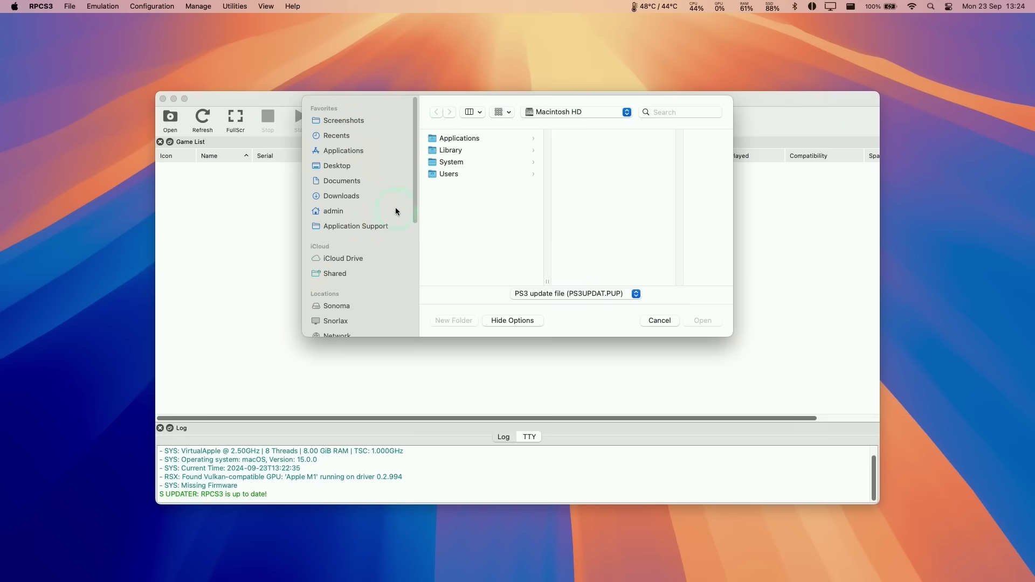
{"action": "left_click", "coordinate": [351, 195]}
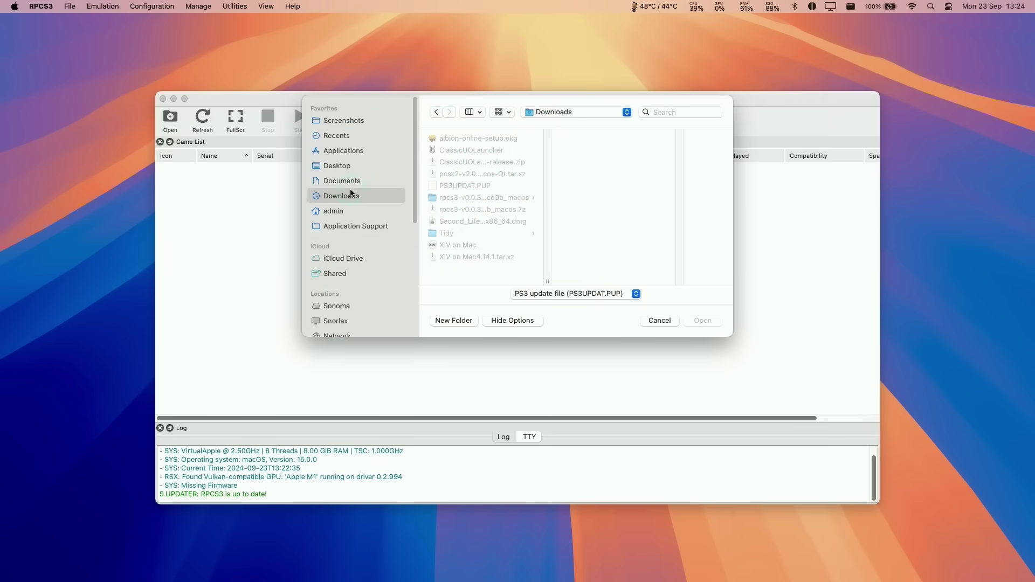
{"action": "left_click", "coordinate": [465, 197]}
{"action": "left_click", "coordinate": [466, 188]}
{"action": "left_click", "coordinate": [713, 319]}
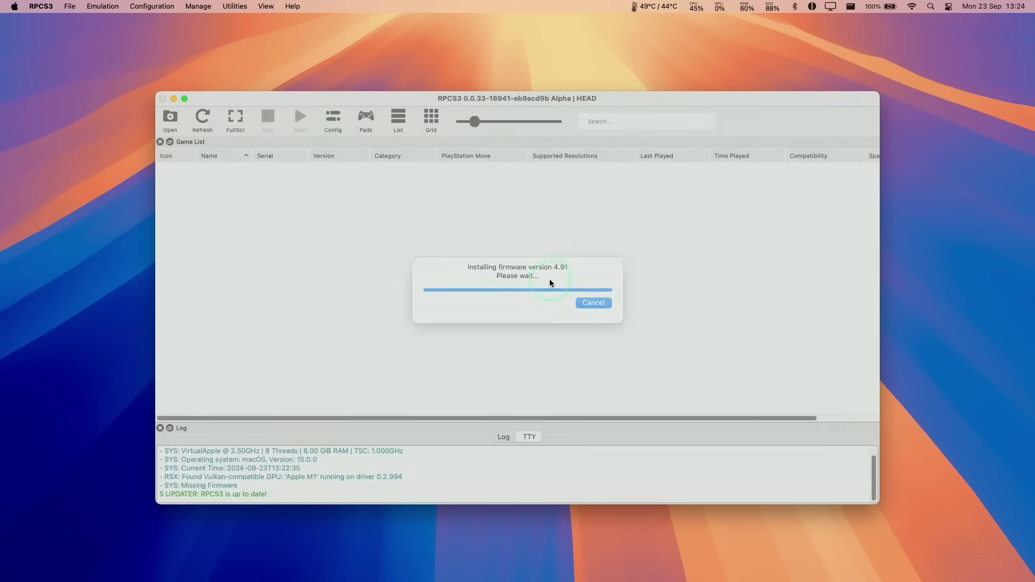
{"action": "left_click", "coordinate": [555, 279]}
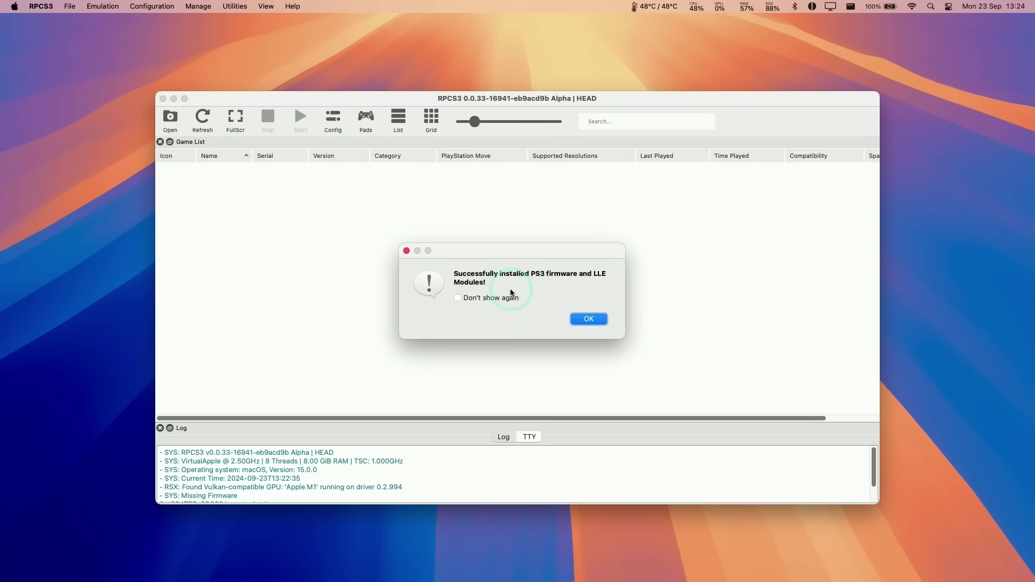
{"action": "left_click", "coordinate": [589, 320]}
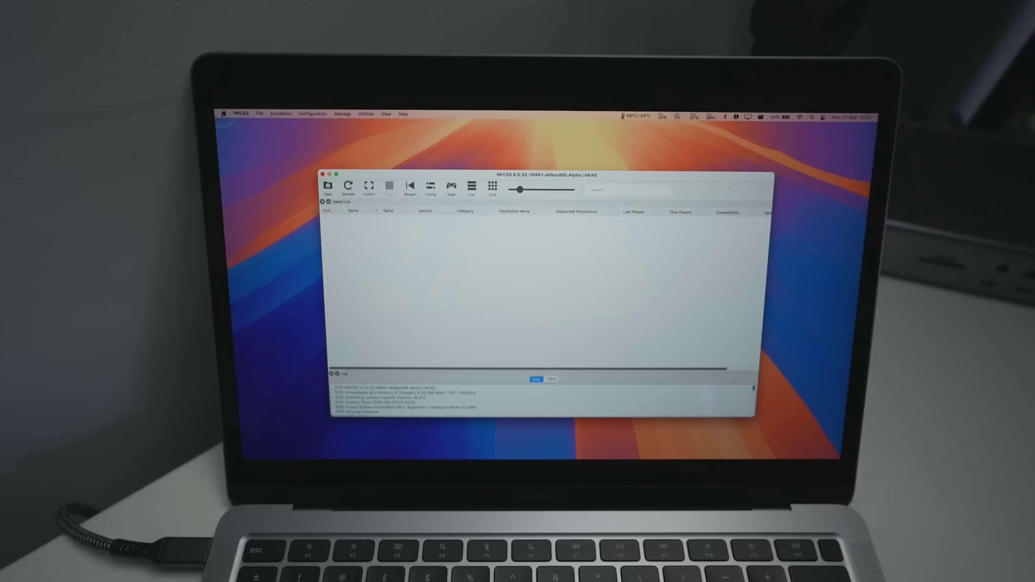
Open the Mac's Bluetooth settings, look through the listed devices for the game controller and close System Settings.
{"action": "left_click", "coordinate": [14, 6]}
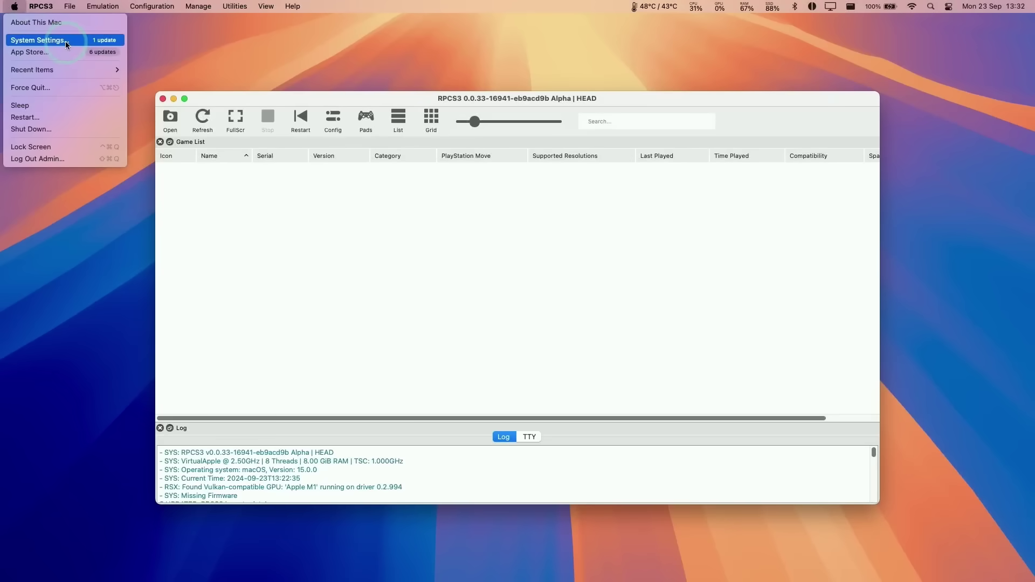
{"action": "left_click", "coordinate": [243, 135]}
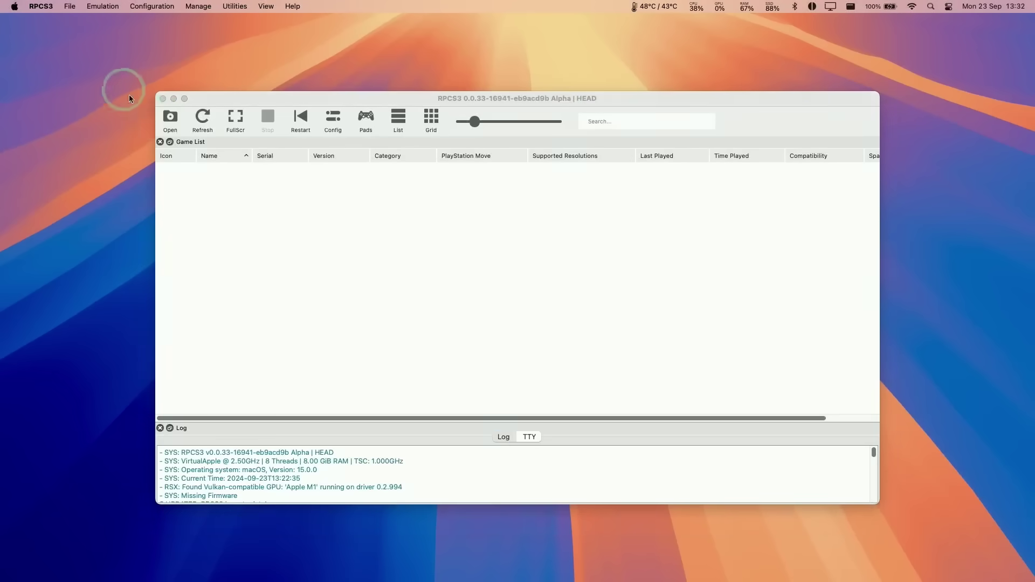
{"action": "left_click", "coordinate": [346, 352]}
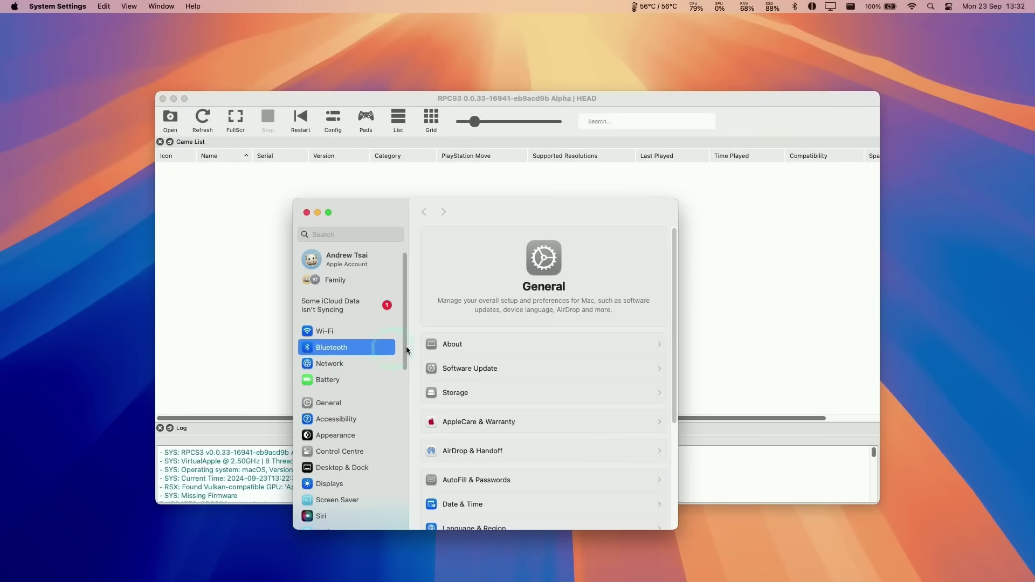
{"action": "left_click_drag", "start_coordinate": [678, 315], "coordinate": [663, 491]}
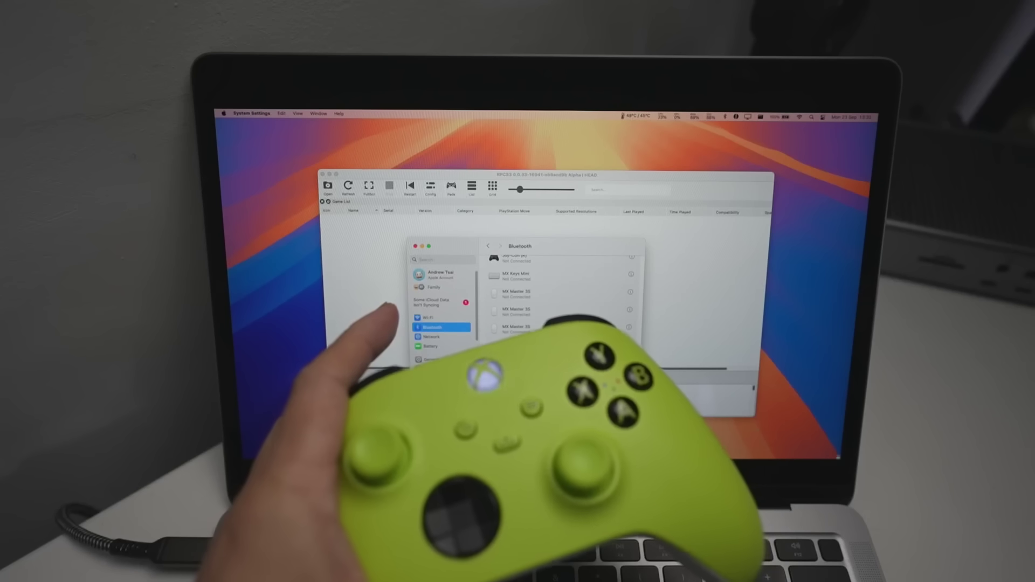
{"action": "left_click", "coordinate": [644, 505]}
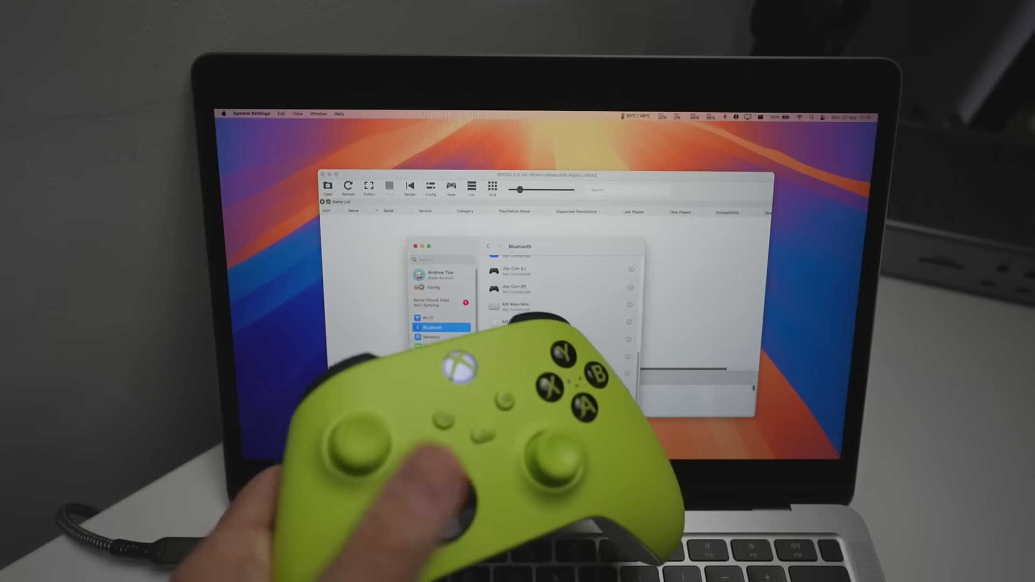
{"action": "scroll", "coordinate": [589, 397], "scroll_direction": "up", "scroll_amount": 5}
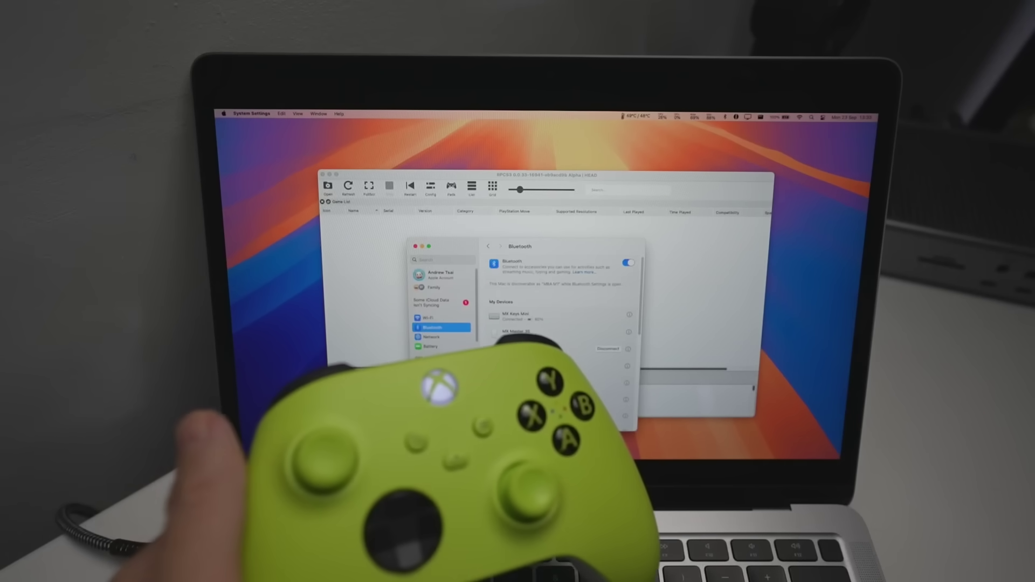
{"action": "left_click", "coordinate": [290, 227]}
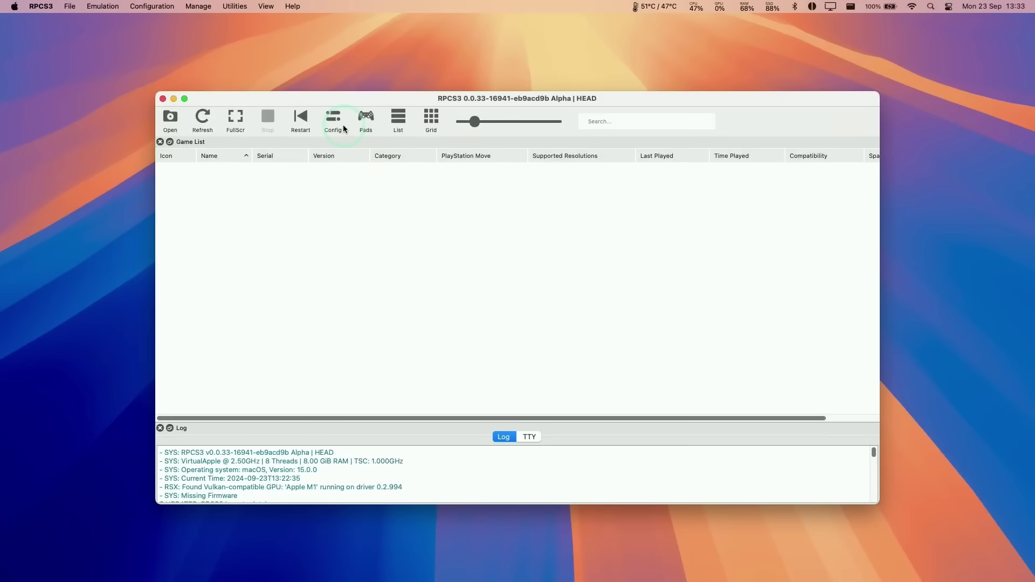
Switch Player 1's handler to SDL in the RPCS3 pad settings and cancel out of the dialog.
{"action": "left_click", "coordinate": [361, 125]}
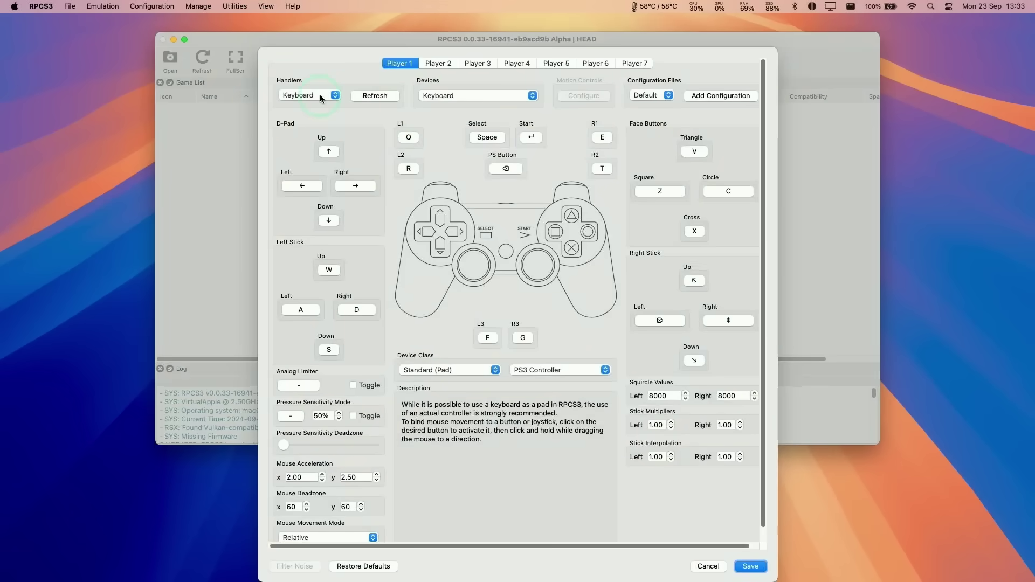
{"action": "left_click", "coordinate": [404, 69]}
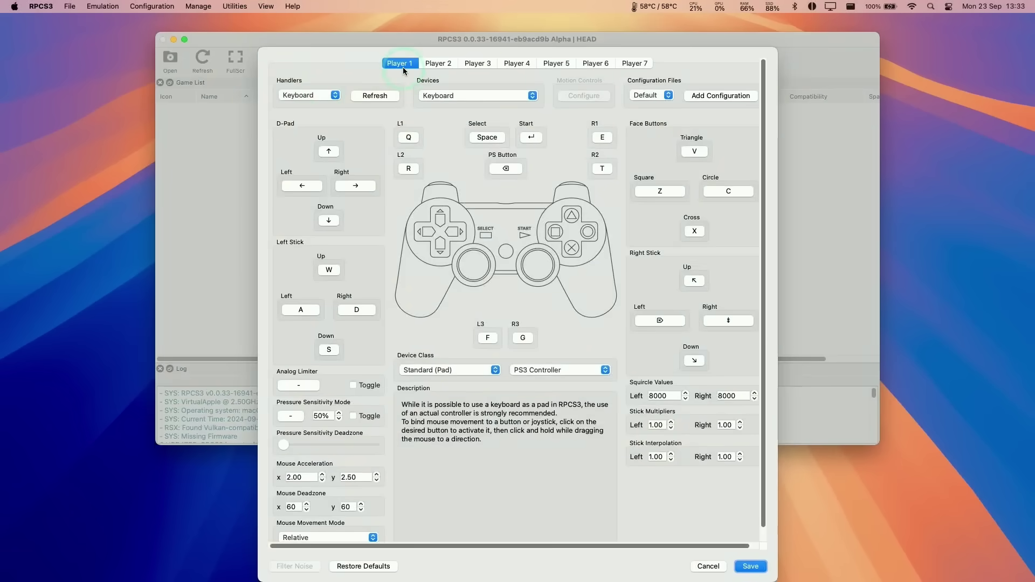
{"action": "left_click", "coordinate": [310, 95]}
{"action": "left_click", "coordinate": [310, 143]}
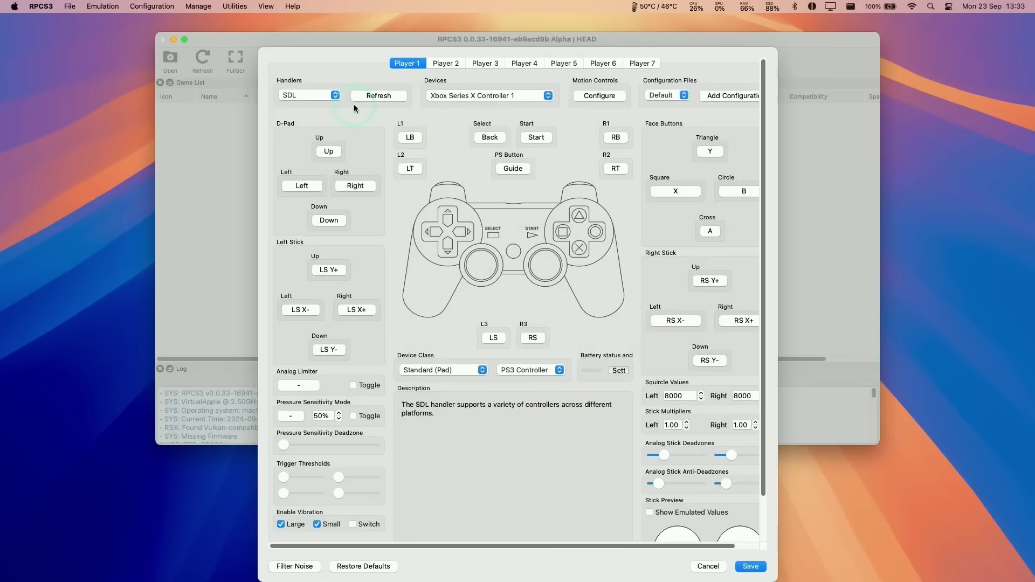
{"action": "left_click", "coordinate": [709, 567]}
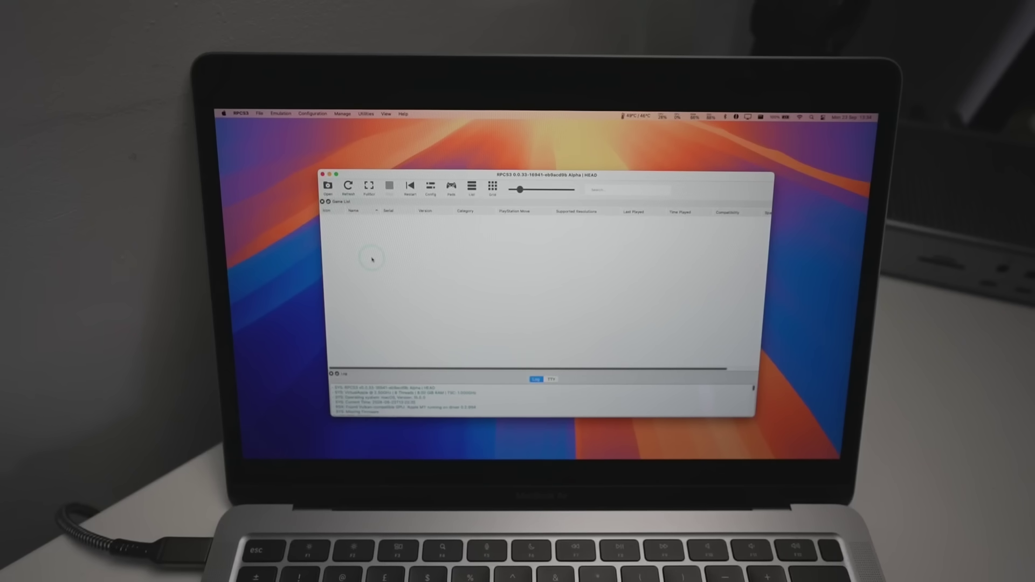
Open the game folder Demons Souls BLUS30443 from the PlayStation 3 folder in RPCS3.
{"action": "left_click", "coordinate": [328, 187]}
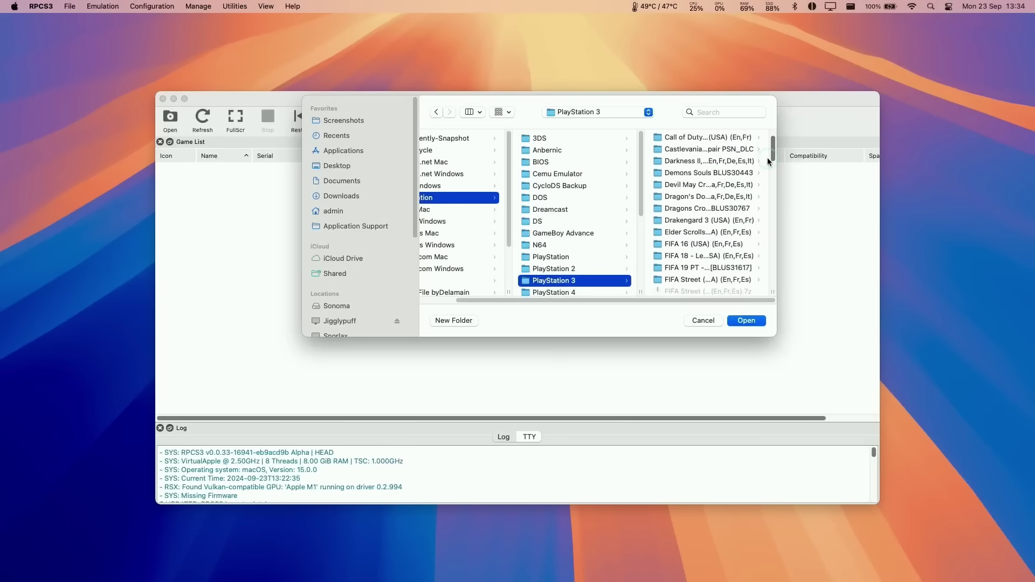
{"action": "left_click", "coordinate": [682, 198]}
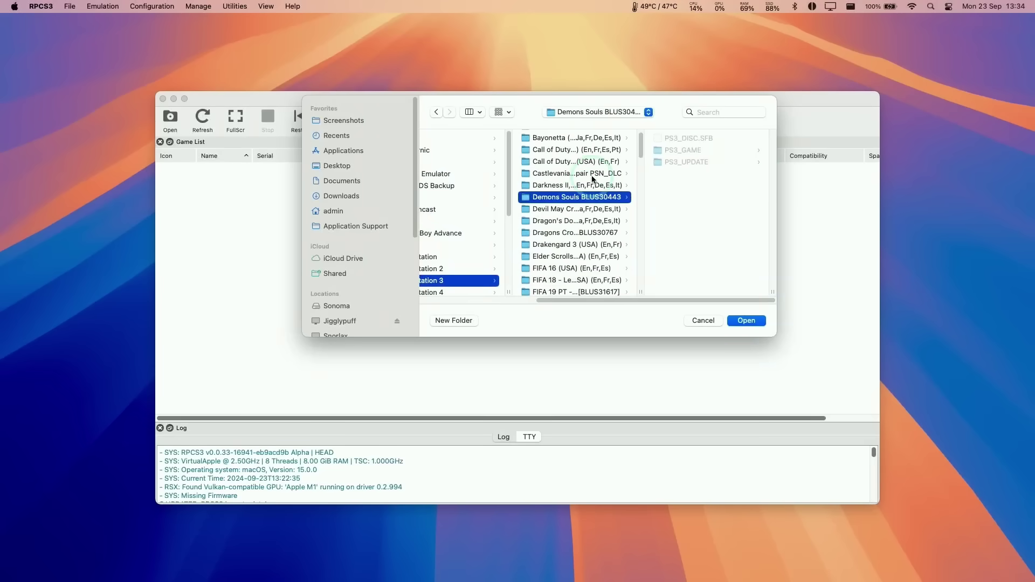
{"action": "left_click", "coordinate": [681, 150]}
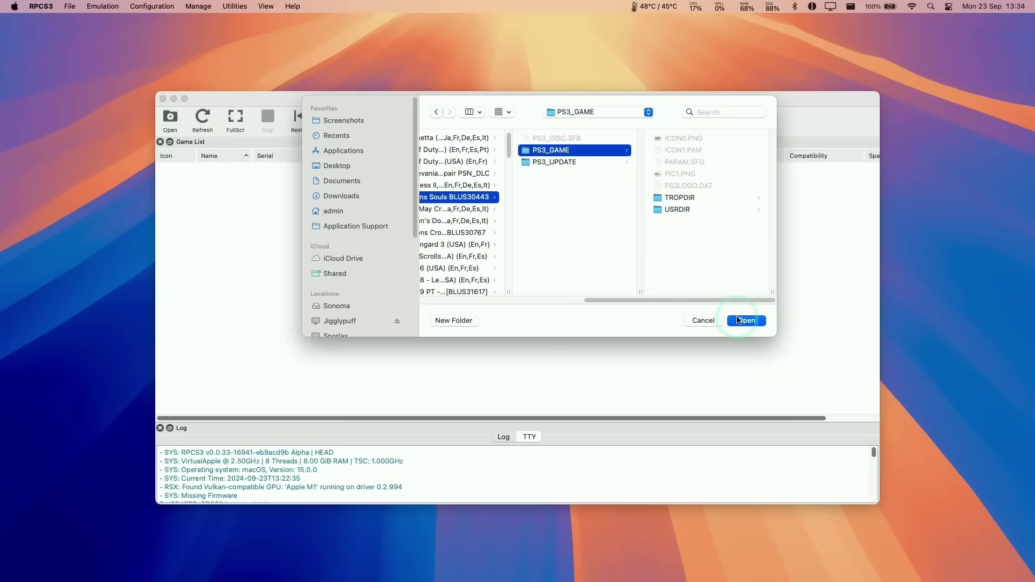
{"action": "left_click", "coordinate": [456, 202]}
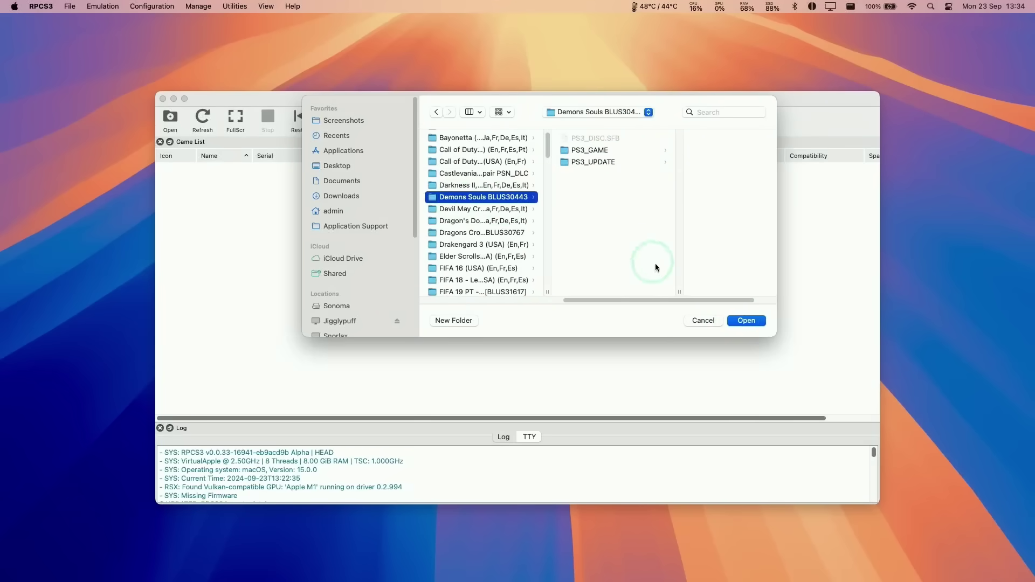
{"action": "left_click", "coordinate": [737, 320]}
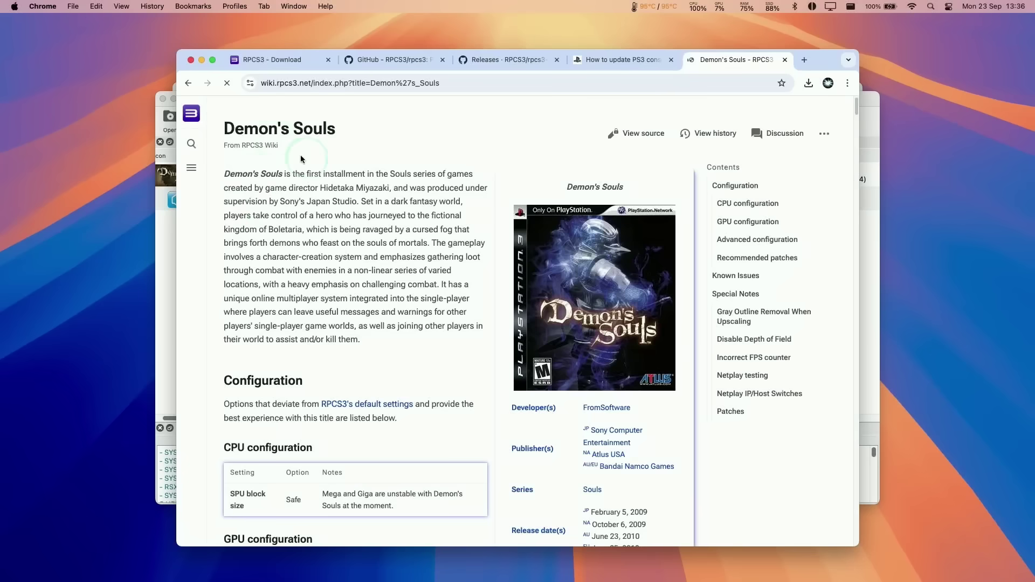
Examine the recommended CPU and GPU configuration on the Demon's Souls page of the RPCS3 Wiki and switch back to RPCS3.
{"action": "left_click", "coordinate": [278, 82]}
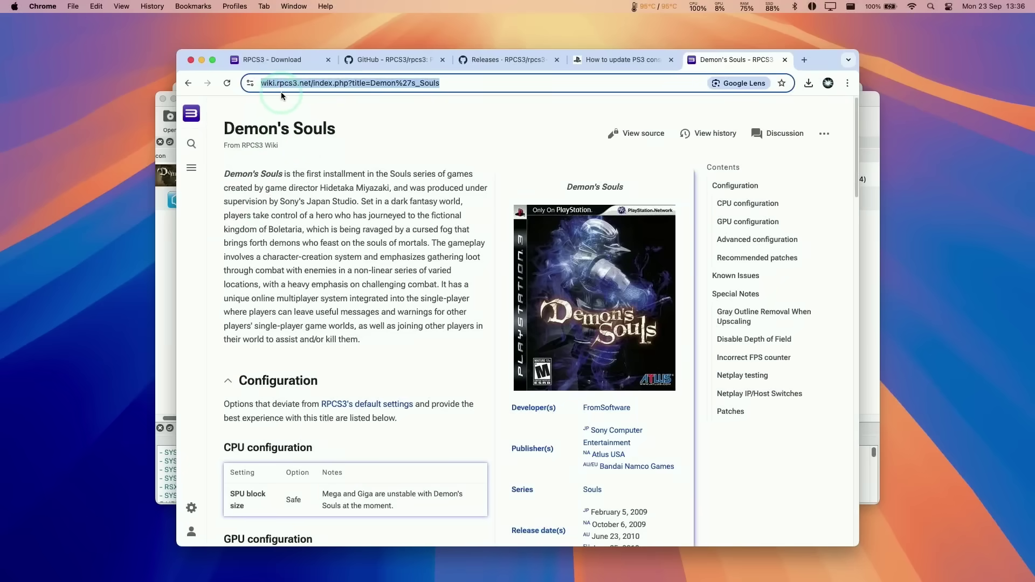
{"action": "left_click", "coordinate": [850, 137]}
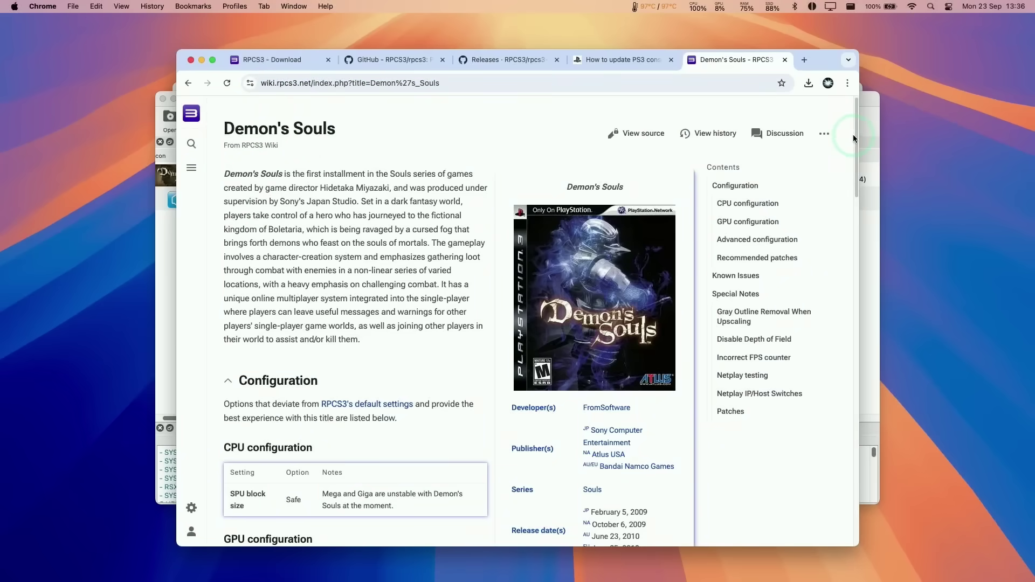
{"action": "scroll", "coordinate": [854, 138], "scroll_direction": "down", "scroll_amount": 5}
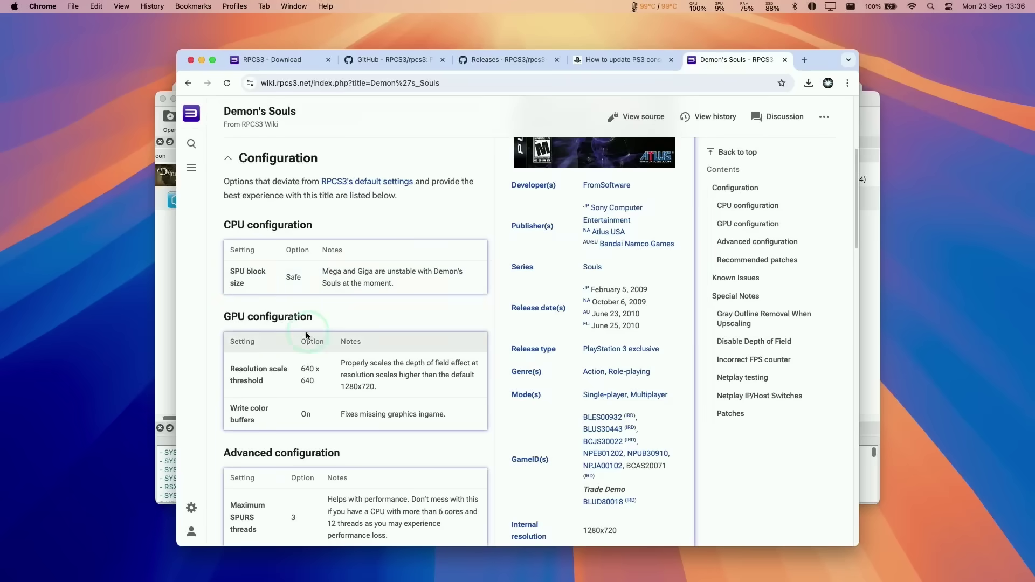
{"action": "left_click", "coordinate": [240, 368]}
{"action": "triple_click", "coordinate": [234, 368]}
{"action": "left_click", "coordinate": [278, 381]}
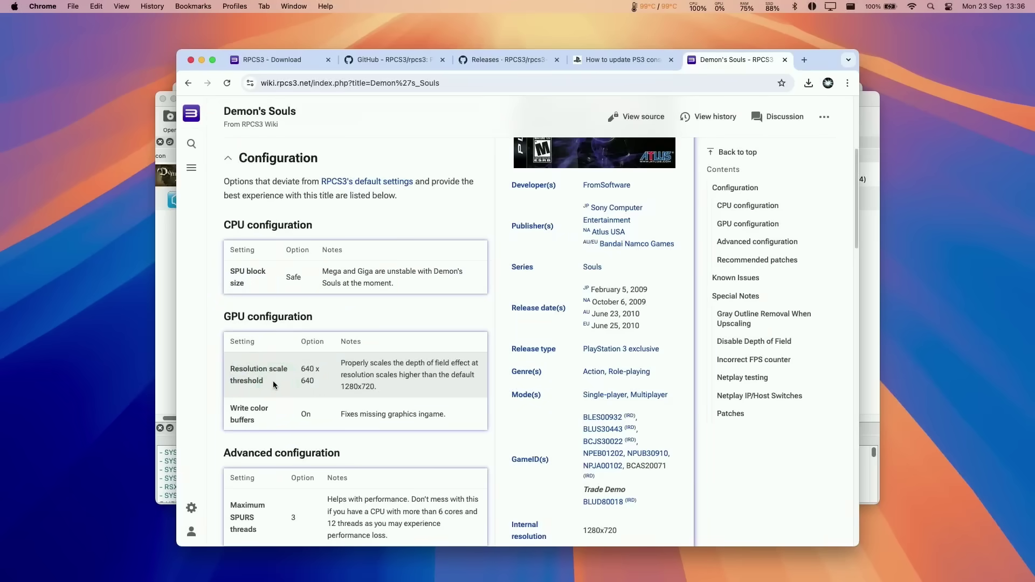
{"action": "triple_click", "coordinate": [243, 377]}
{"action": "left_click", "coordinate": [344, 384]}
{"action": "mouse_move", "coordinate": [621, 560]}
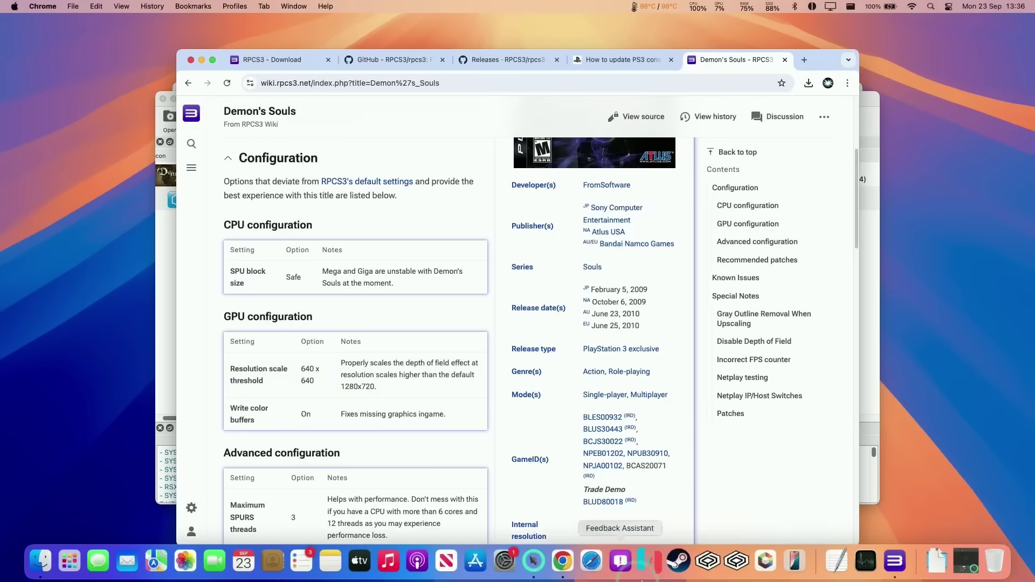
{"action": "left_click", "coordinate": [895, 561]}
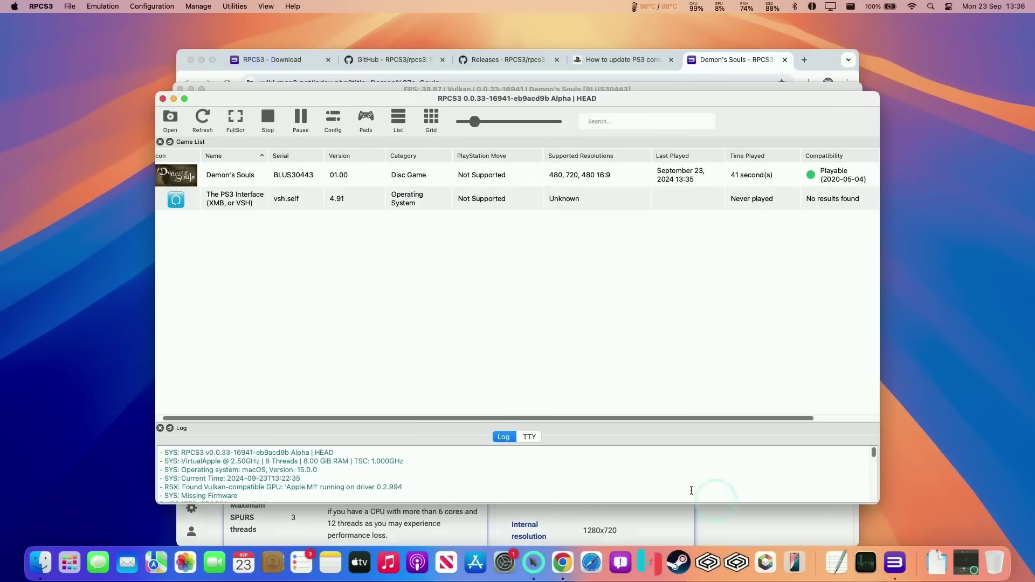
Create a custom configuration for Demon's Souls from the global settings.
{"action": "right_click", "coordinate": [214, 178]}
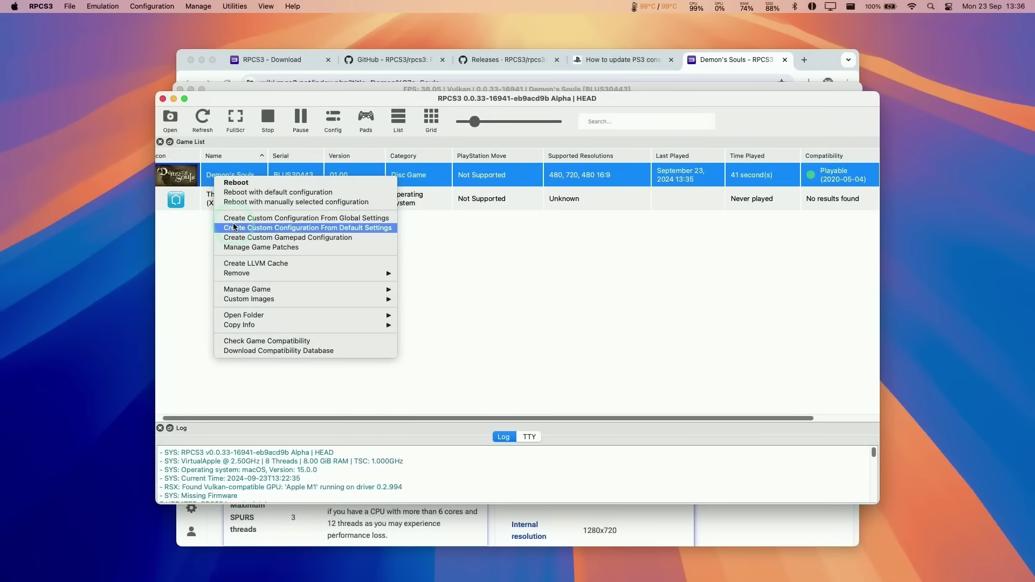
{"action": "mouse_move", "coordinate": [250, 326]}
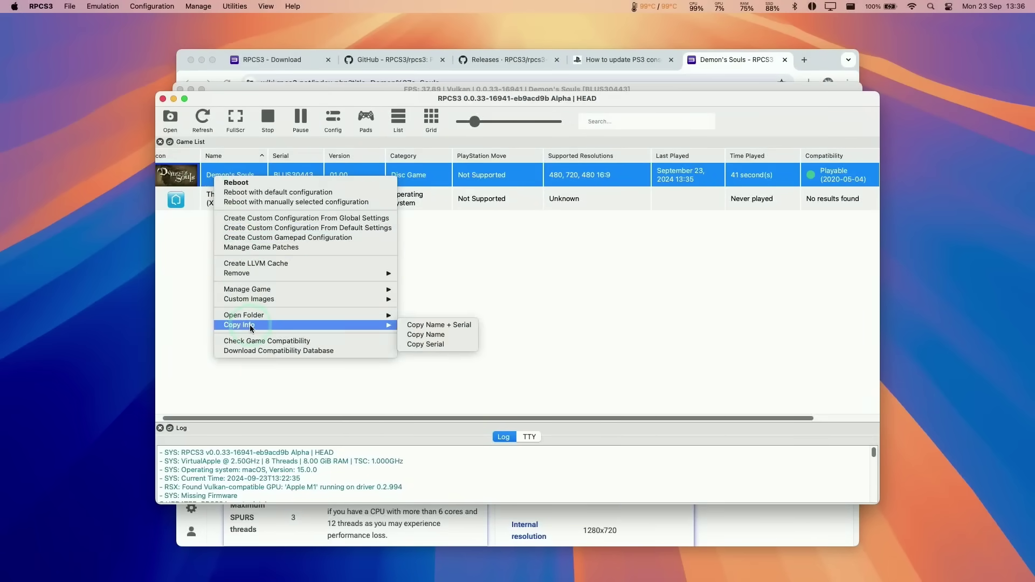
{"action": "left_click", "coordinate": [236, 220]}
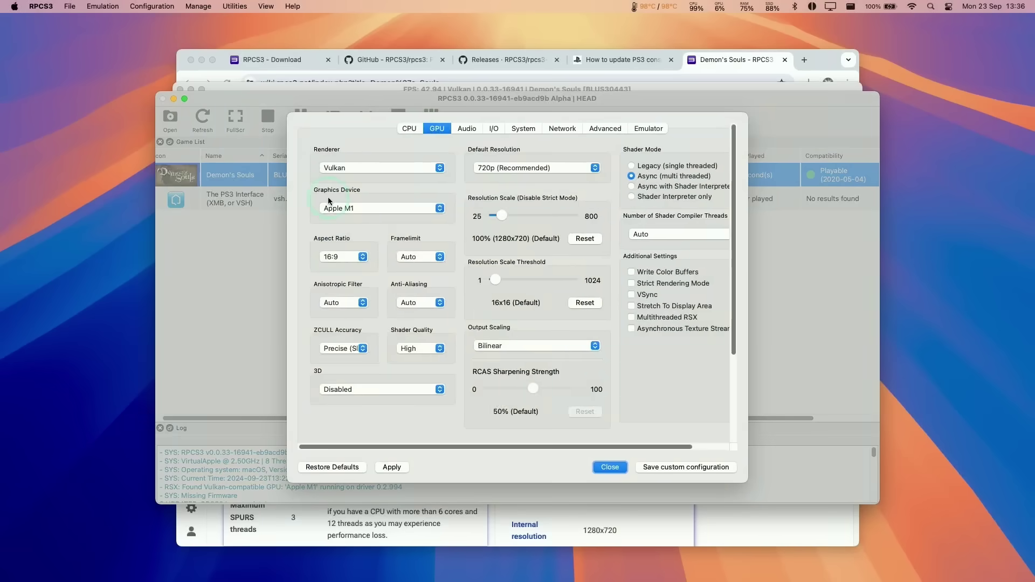
Check the recommended resolution scale threshold on the Demon's Souls wiki page and set Resolution Scale Threshold to 644x644 in RPCS3.
{"action": "key", "text": "super+Tab"}
{"action": "left_click", "coordinate": [350, 371]}
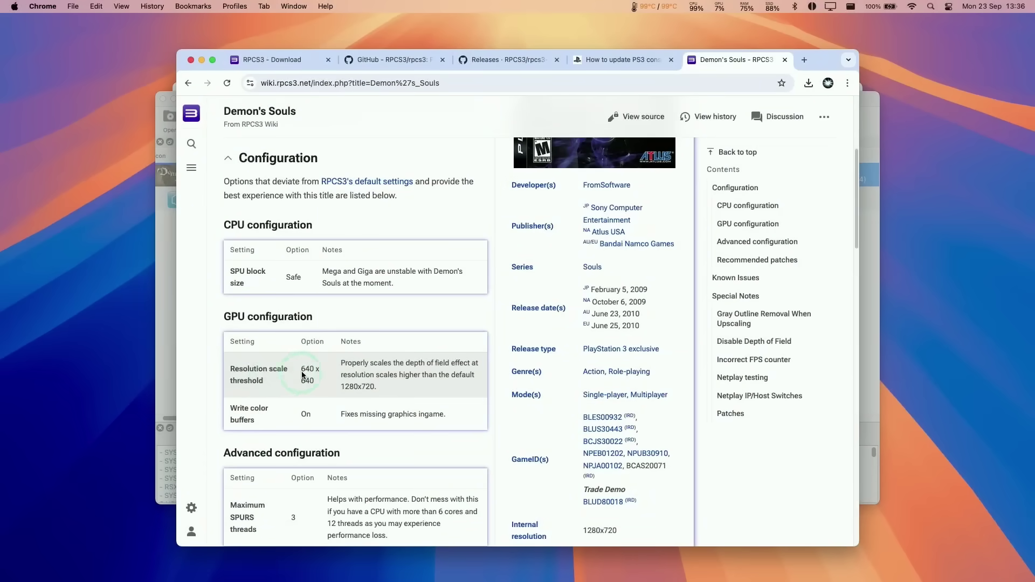
{"action": "key", "text": "super+Tab"}
{"action": "left_click", "coordinate": [474, 307]}
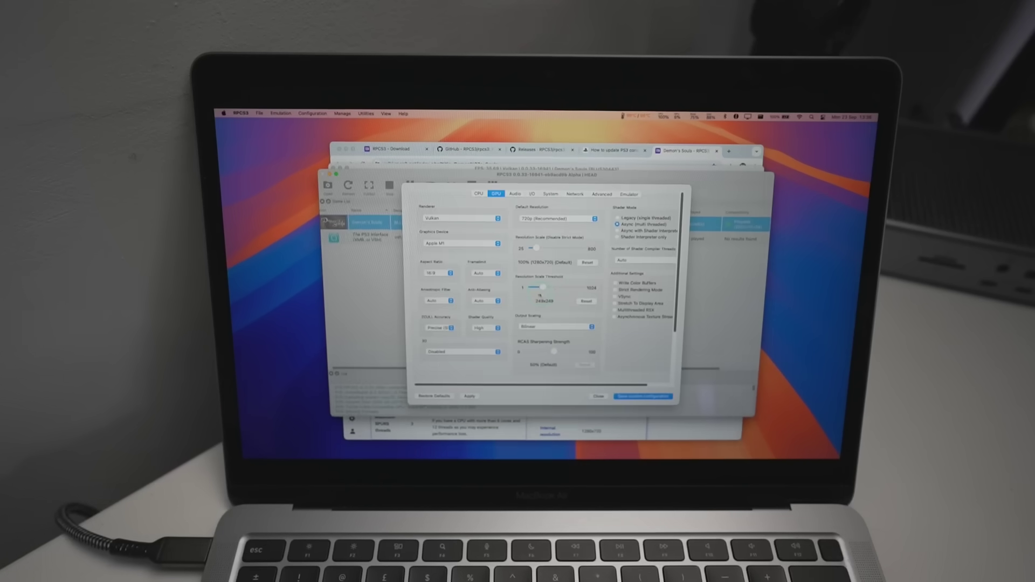
{"action": "left_click_drag", "start_coordinate": [495, 280], "coordinate": [512, 280]}
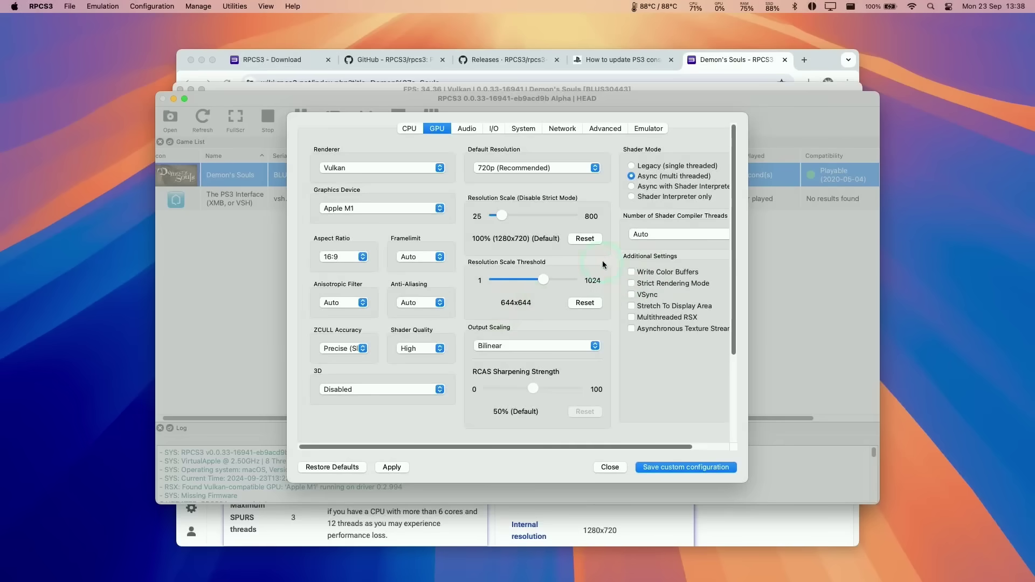
Check the Write color buffers recommendation on the wiki page and enable Write Color Buffers in the RPCS3 GPU settings.
{"action": "key", "text": "super+Tab"}
{"action": "left_click", "coordinate": [346, 410]}
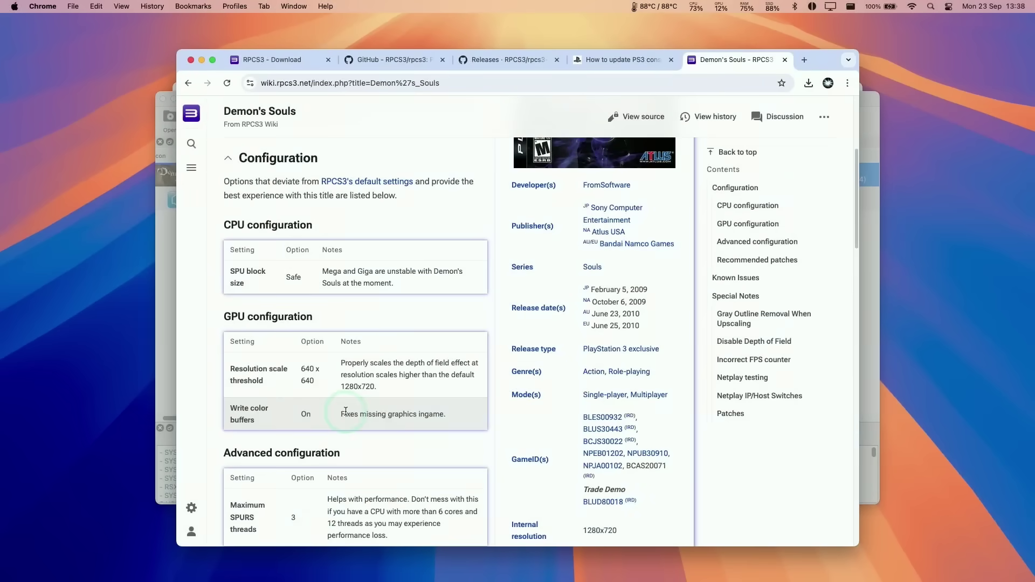
{"action": "triple_click", "coordinate": [245, 417]}
{"action": "key", "text": "super+Tab"}
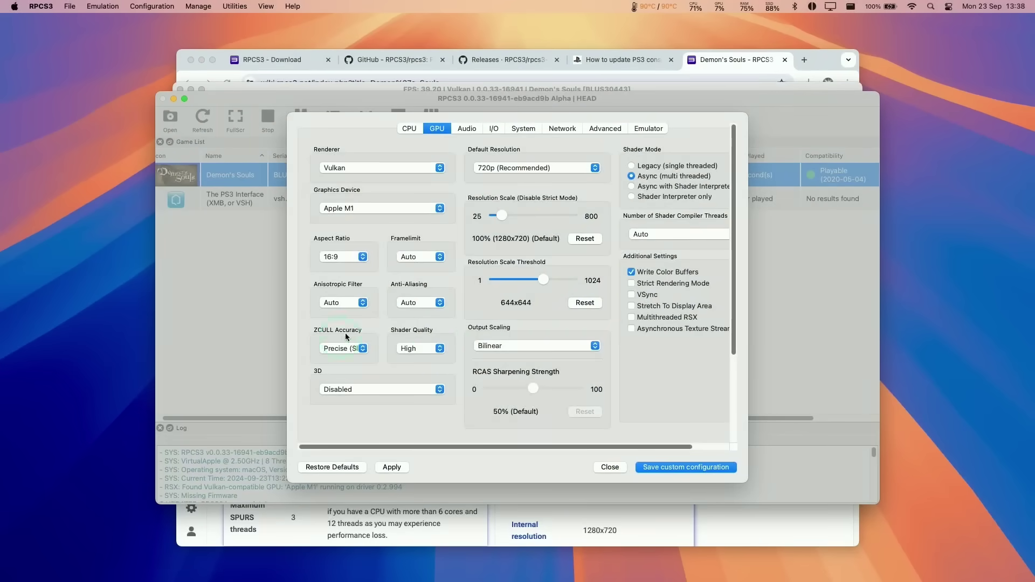
Try the resolution scale at 150% (1920x1080), return it to 100% (1280x720) and save the custom configuration.
{"action": "left_click", "coordinate": [498, 168]}
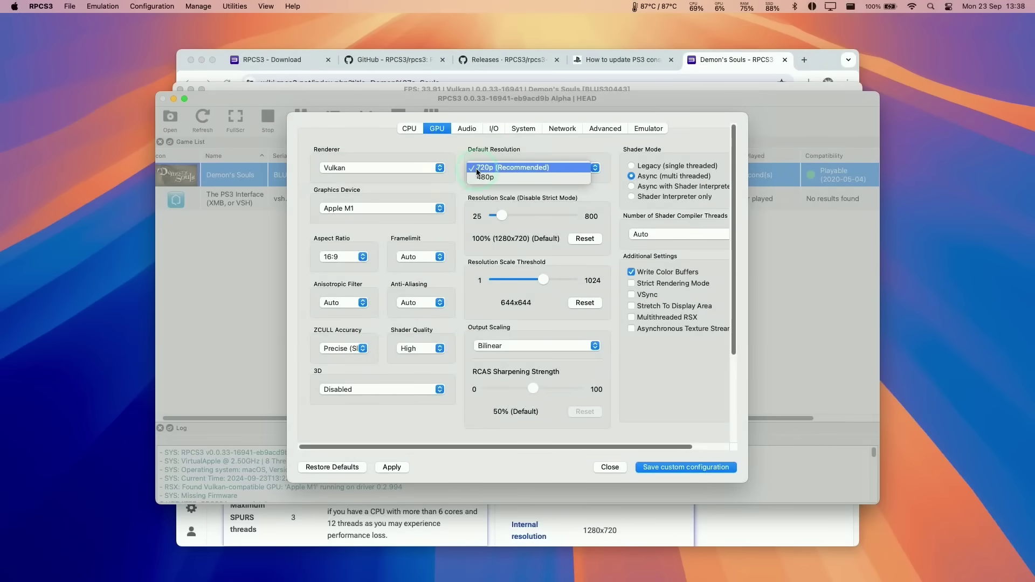
{"action": "left_click", "coordinate": [517, 154]}
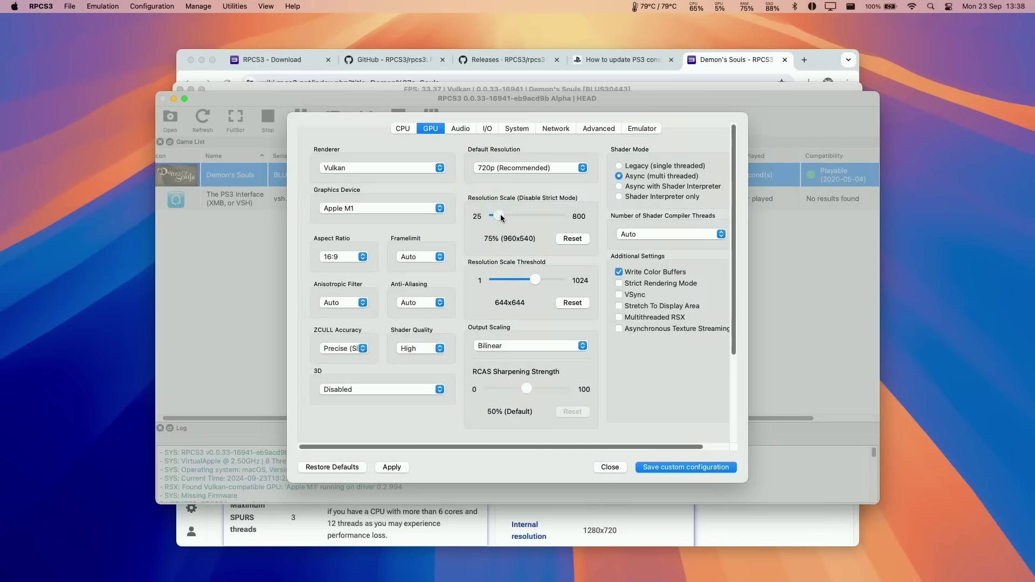
{"action": "left_click_drag", "start_coordinate": [506, 218], "coordinate": [511, 218]}
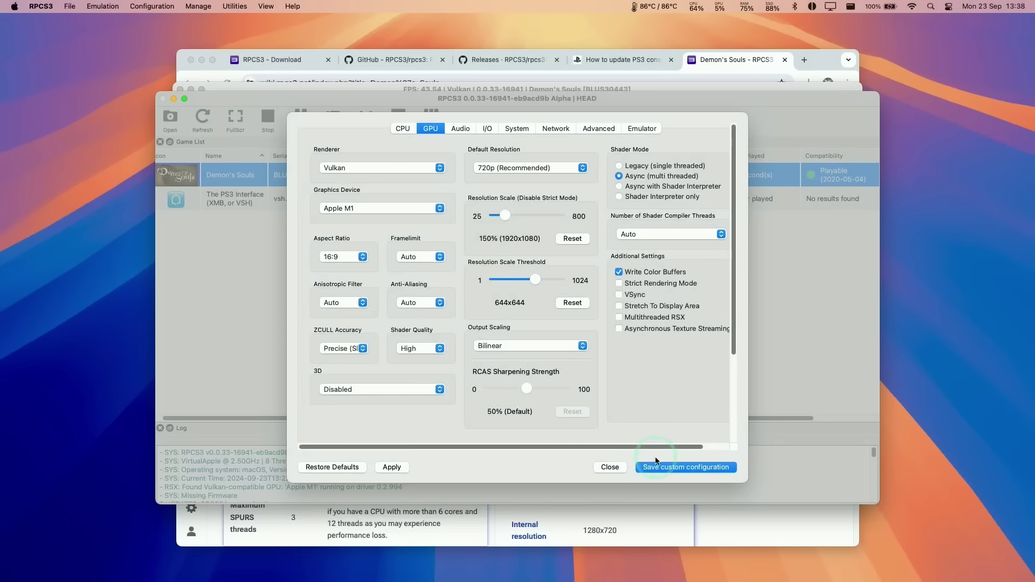
{"action": "left_click_drag", "start_coordinate": [505, 217], "coordinate": [501, 217]}
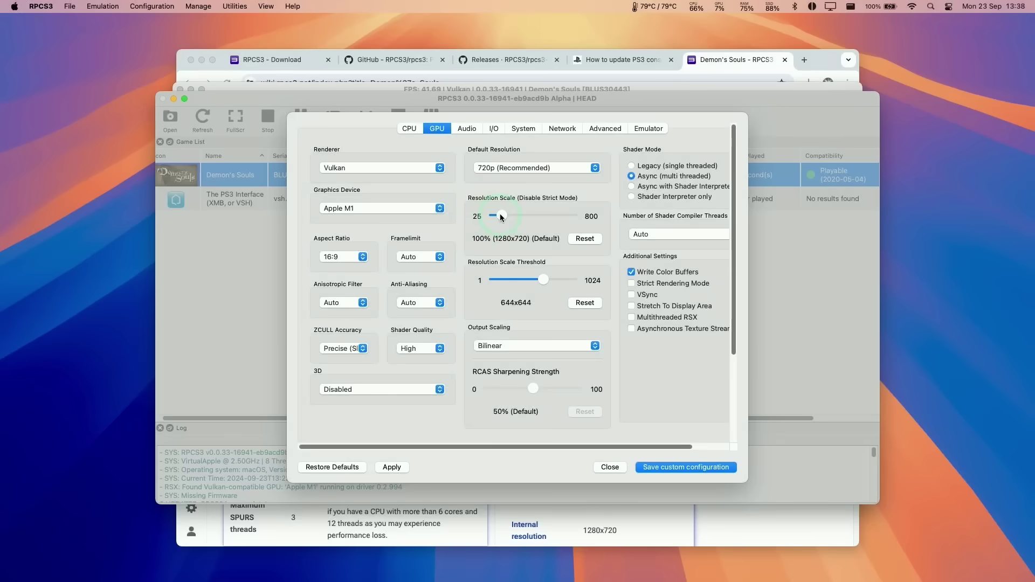
{"action": "key", "text": "Escape"}
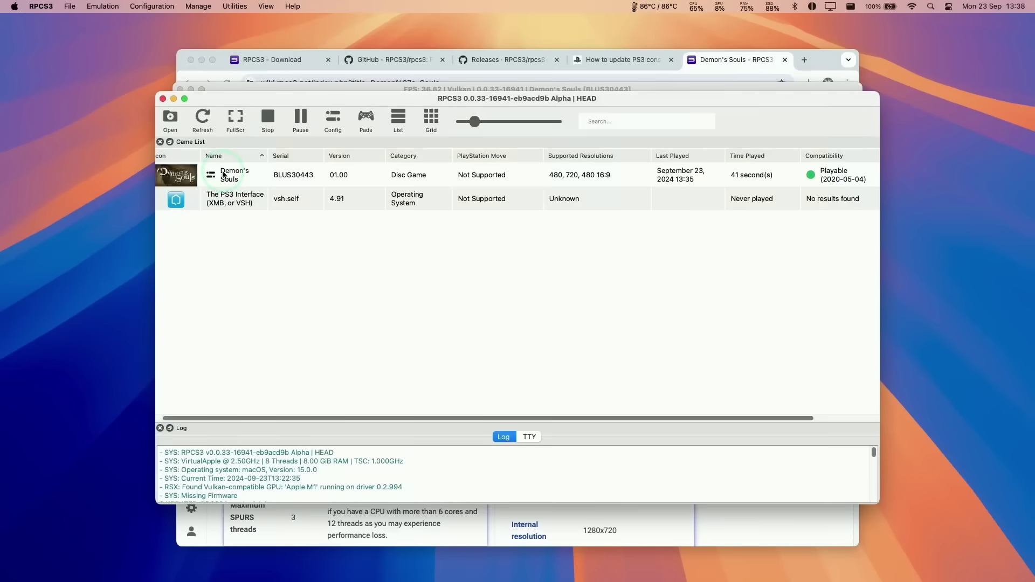
Open the patch manager for Demon's Souls and update the patch file to the newly available patches.
{"action": "left_click", "coordinate": [250, 277]}
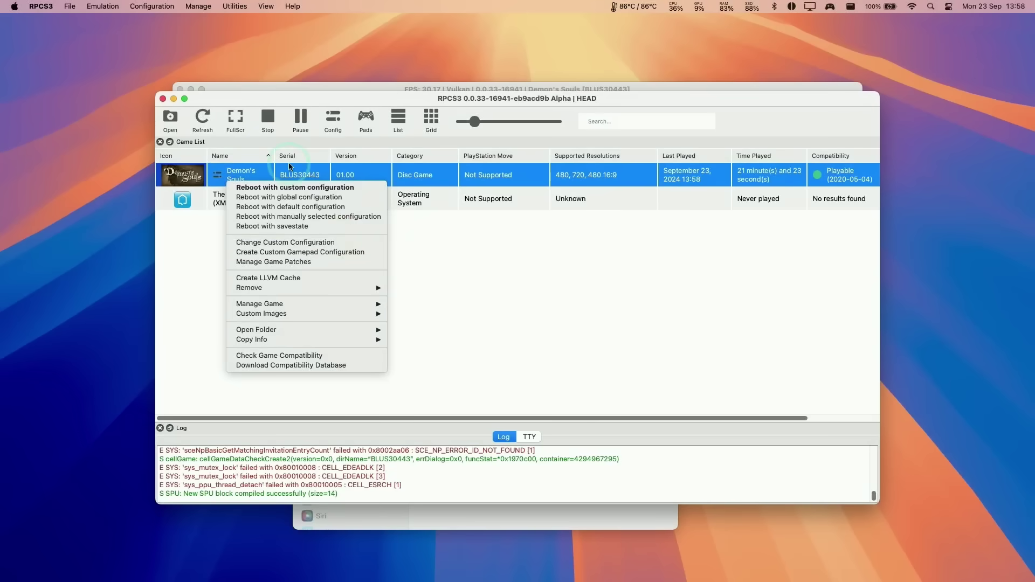
{"action": "left_click", "coordinate": [239, 177]}
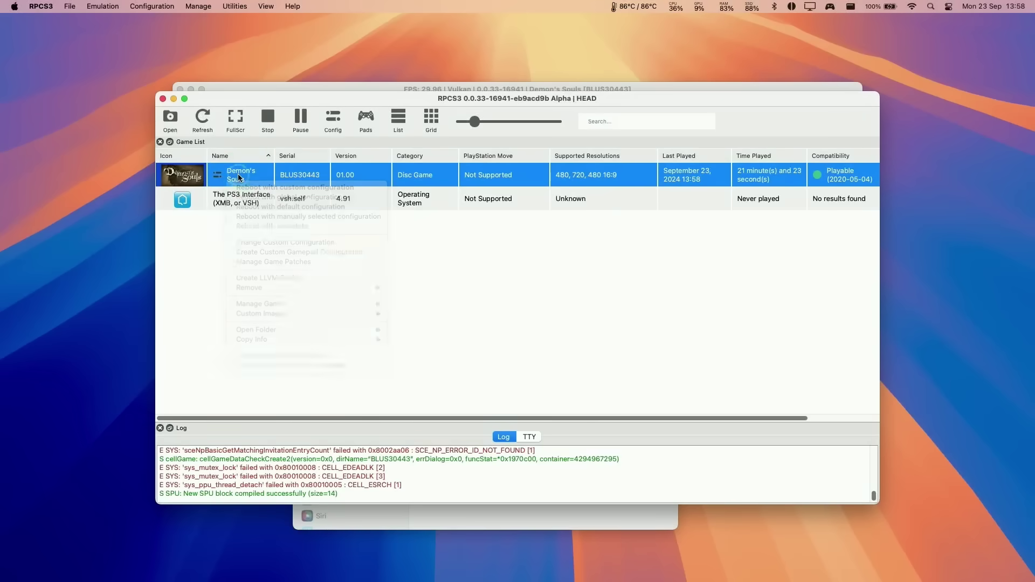
{"action": "right_click", "coordinate": [225, 178]}
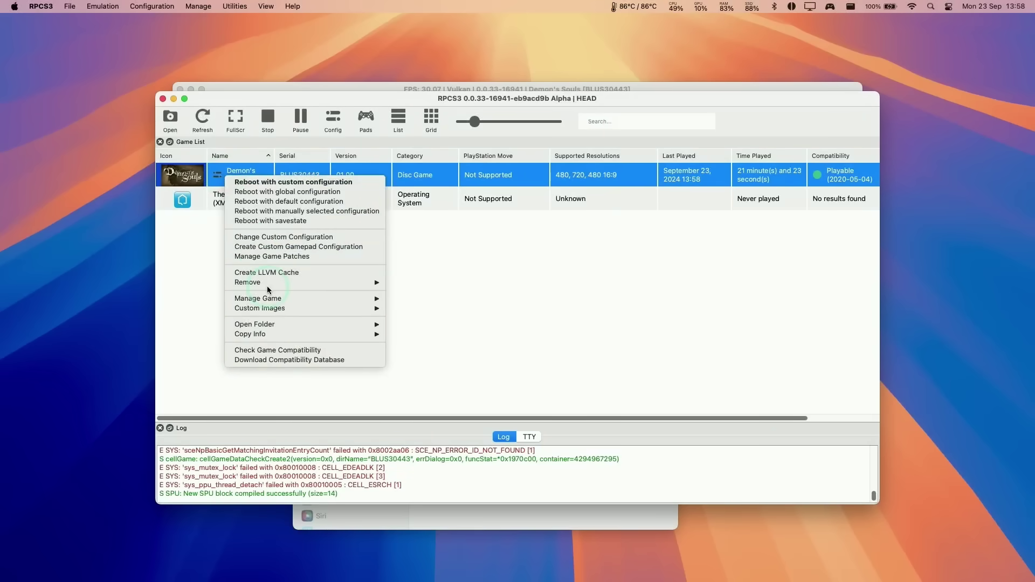
{"action": "left_click", "coordinate": [296, 256]}
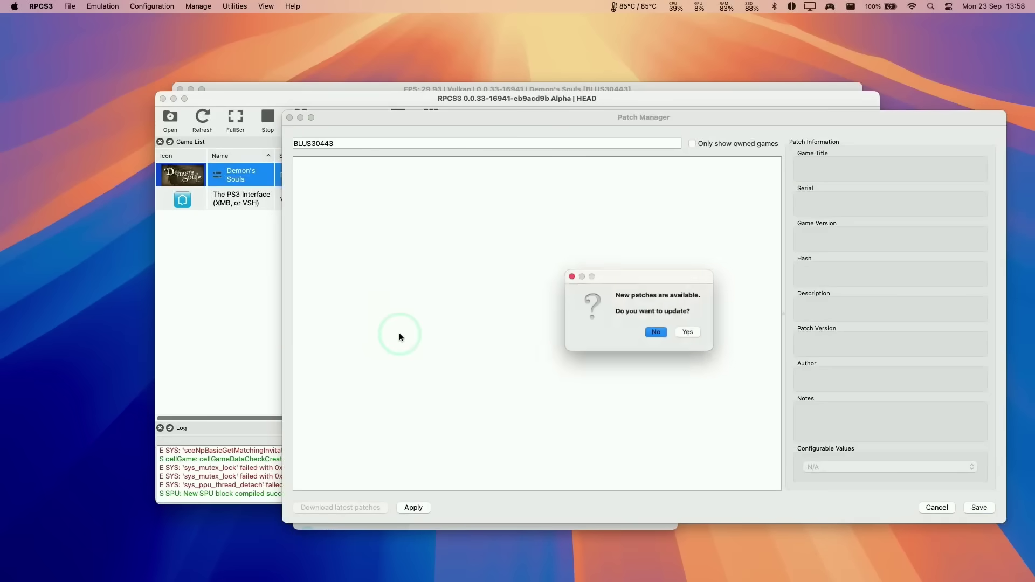
{"action": "left_click", "coordinate": [688, 334]}
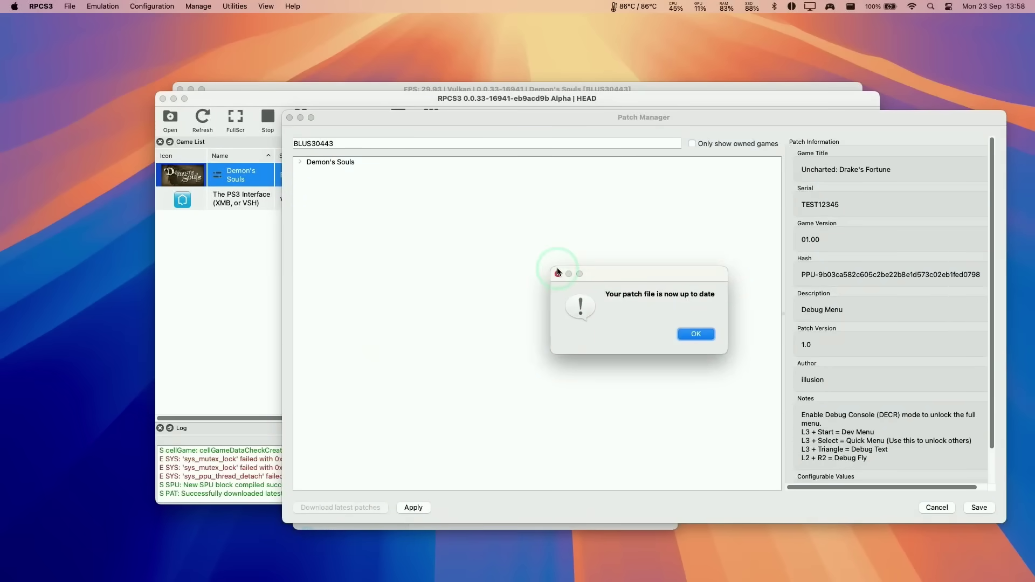
{"action": "left_click", "coordinate": [560, 273]}
Expand the Demon's Souls BLUS30443 v.01.00 patches and enable the Unlock FPS patch.
{"action": "left_click", "coordinate": [307, 164]}
{"action": "left_click", "coordinate": [303, 164]}
{"action": "left_click", "coordinate": [326, 174]}
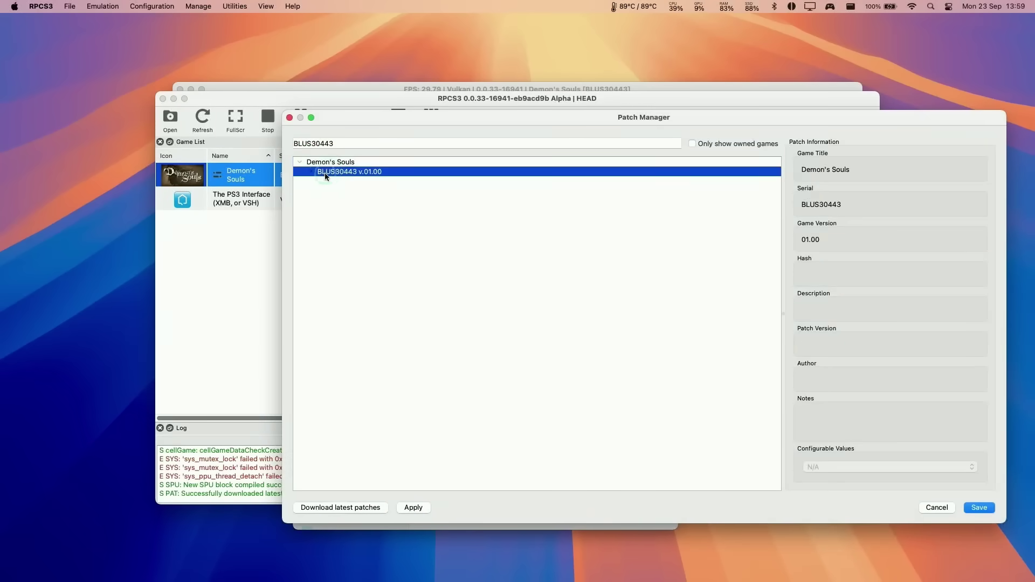
{"action": "double_click", "coordinate": [328, 175]}
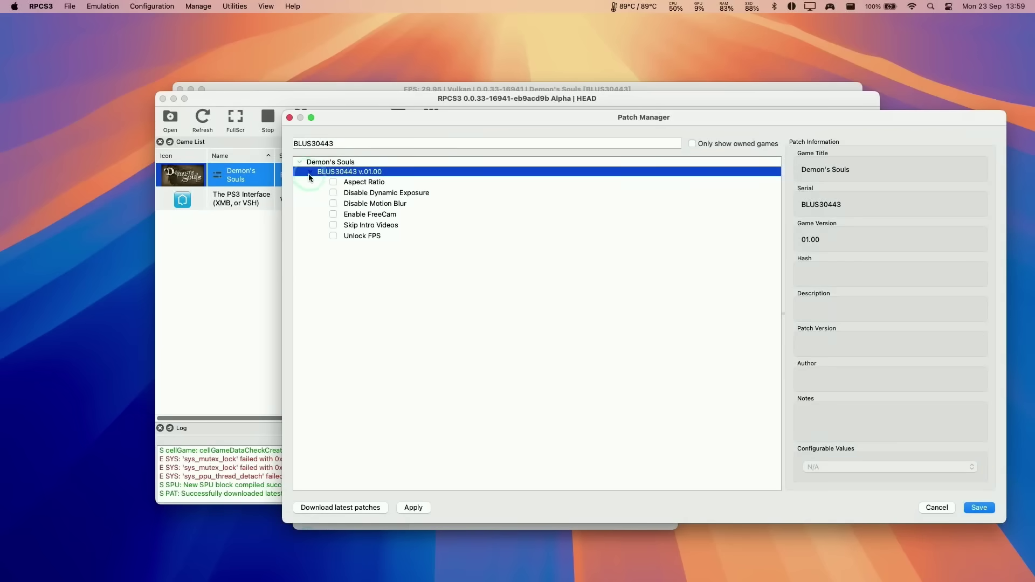
{"action": "left_click", "coordinate": [335, 236]}
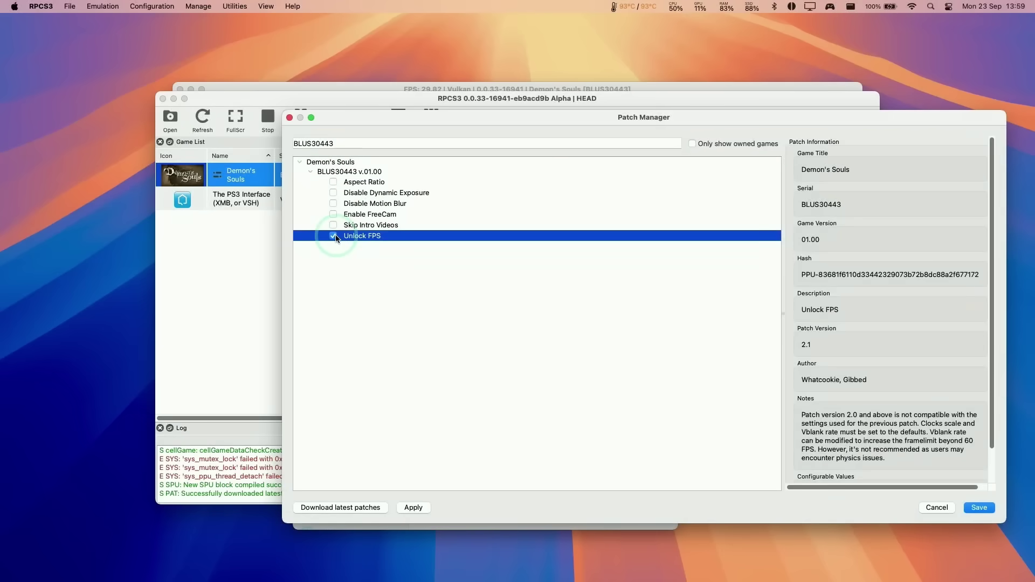
Look through the details of the remaining Demon's Souls patches, save the patch selection and bring the game window to the front.
{"action": "left_click", "coordinate": [372, 183]}
{"action": "left_click", "coordinate": [388, 193]}
{"action": "left_click", "coordinate": [378, 204]}
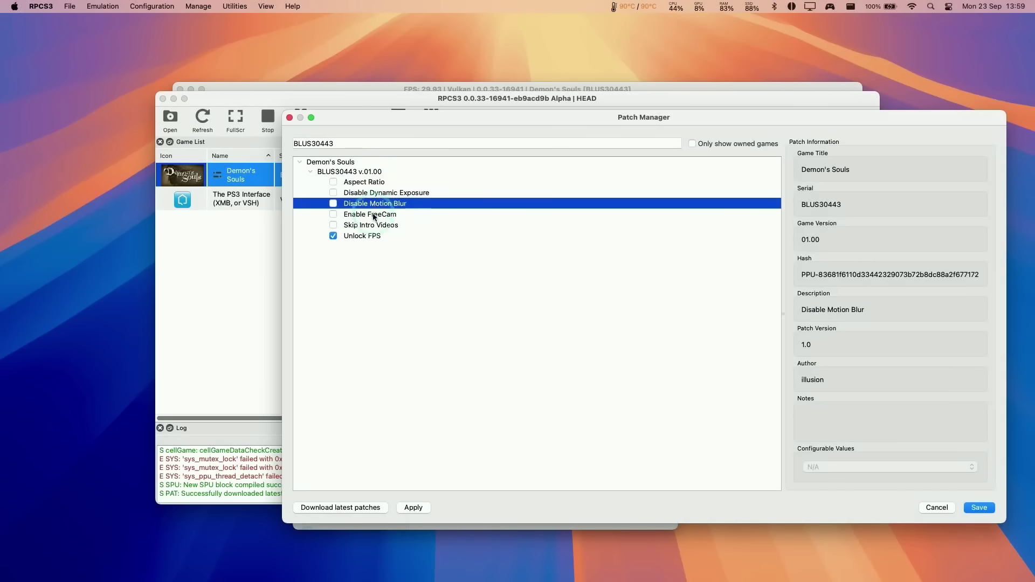
{"action": "left_click", "coordinate": [374, 215]}
{"action": "left_click", "coordinate": [372, 226]}
{"action": "left_click", "coordinate": [980, 508]}
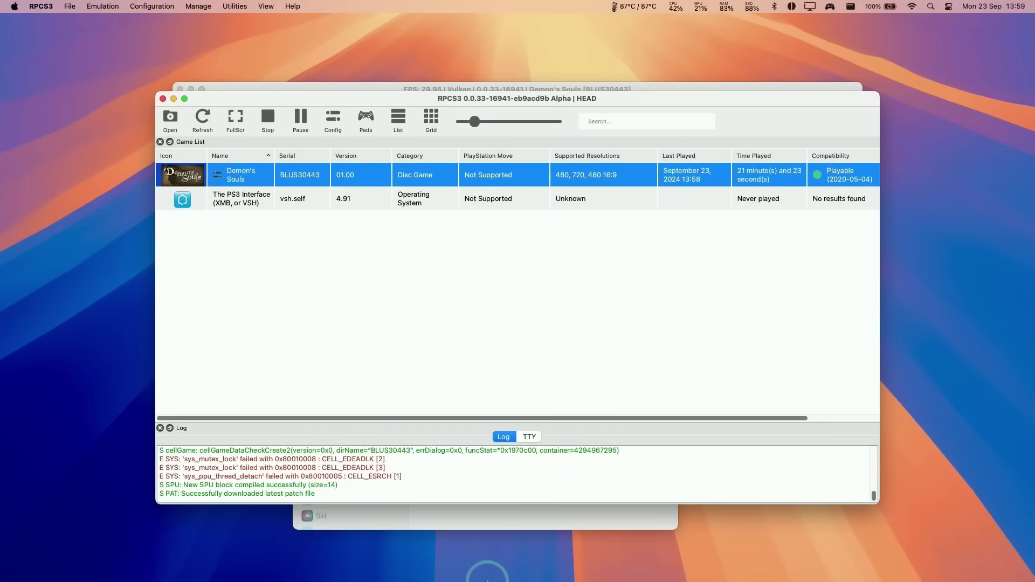
{"action": "left_click", "coordinate": [748, 87]}
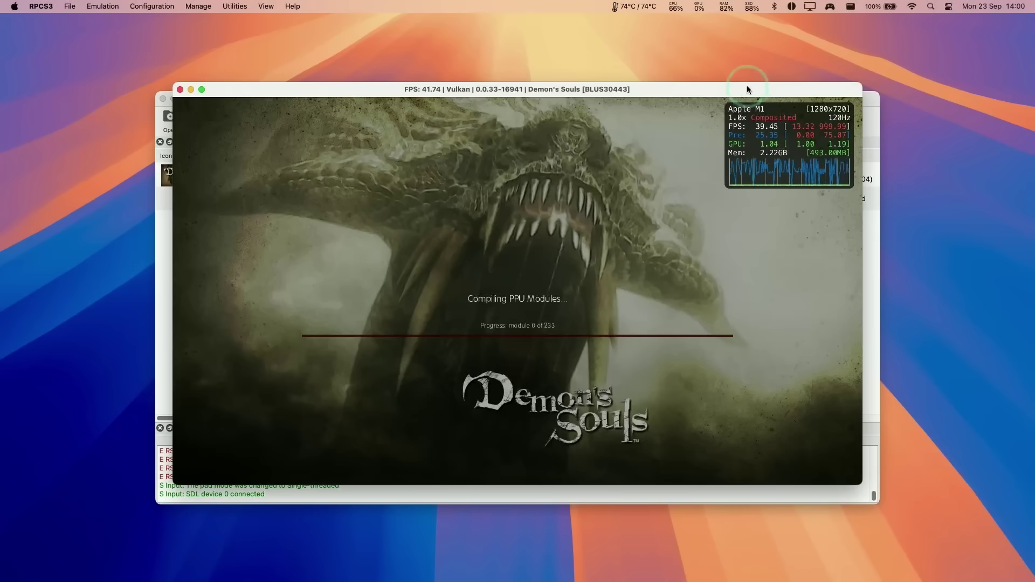